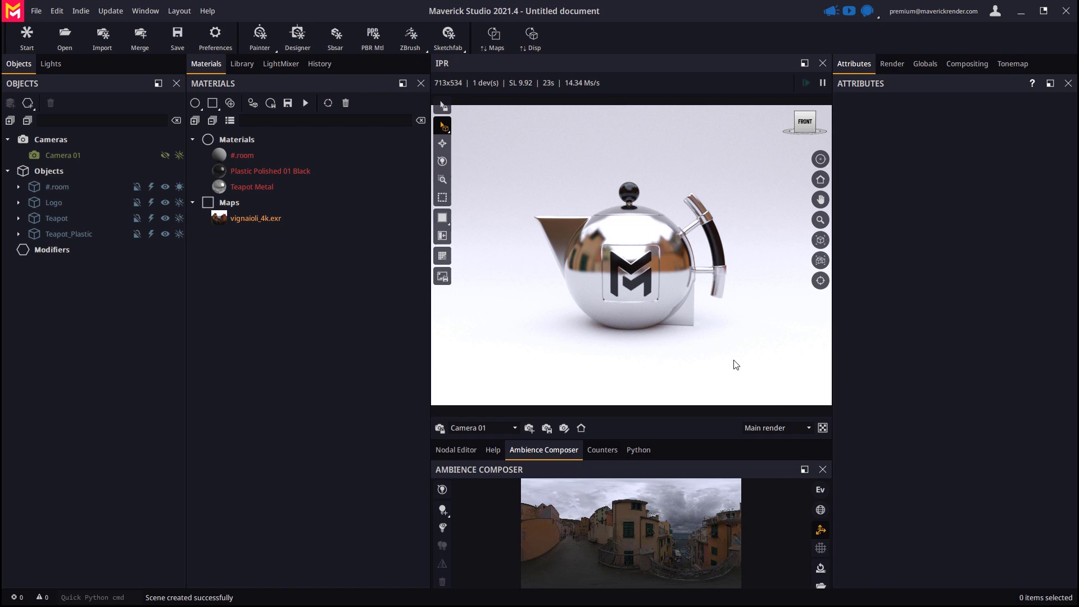
Step: Place the first Floors preset from the Objects library under the teapot
click(242, 64)
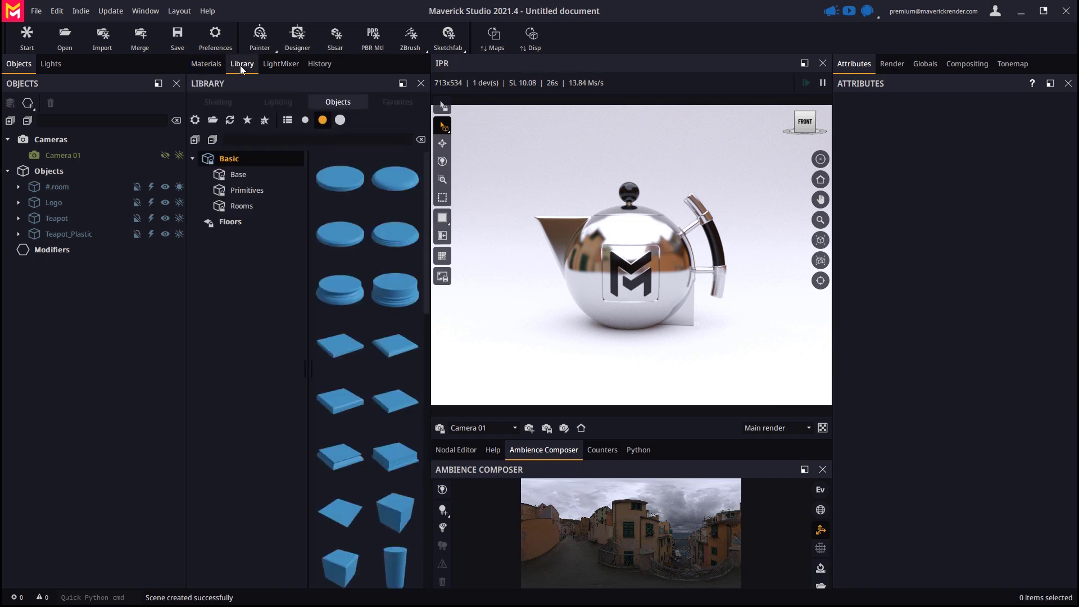
click(230, 222)
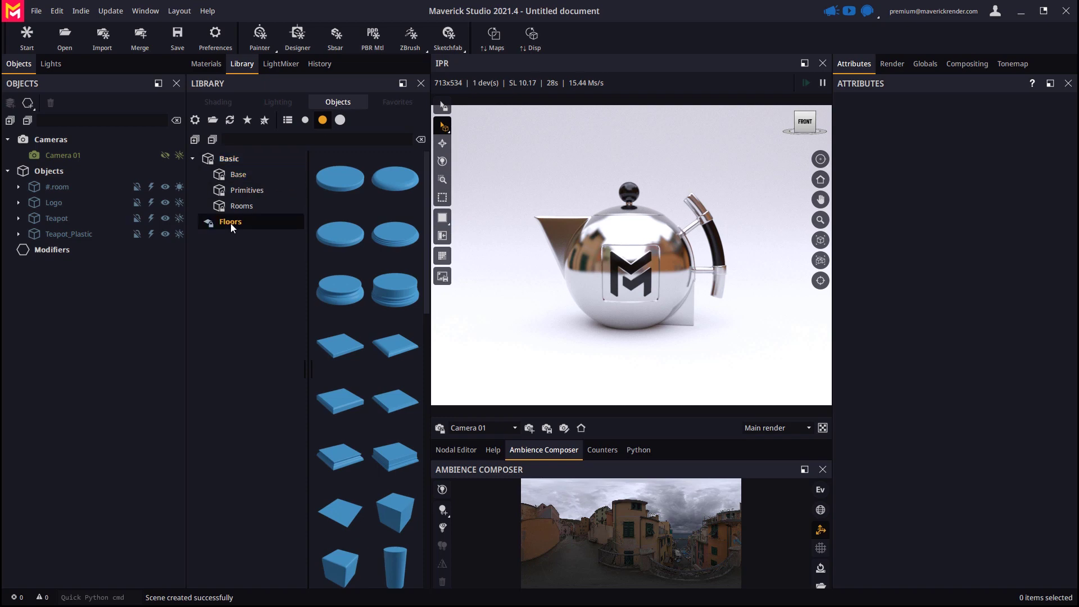
drag(345, 198, 647, 401)
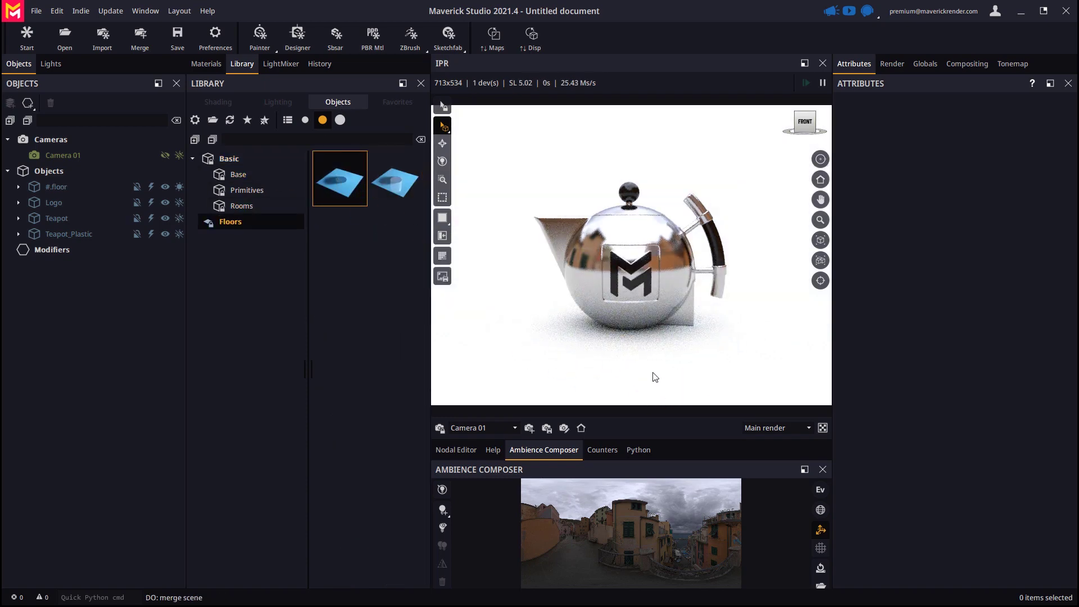
Step: Give the floor reflection weight 1 and reflection roughness 0.061
click(616, 369)
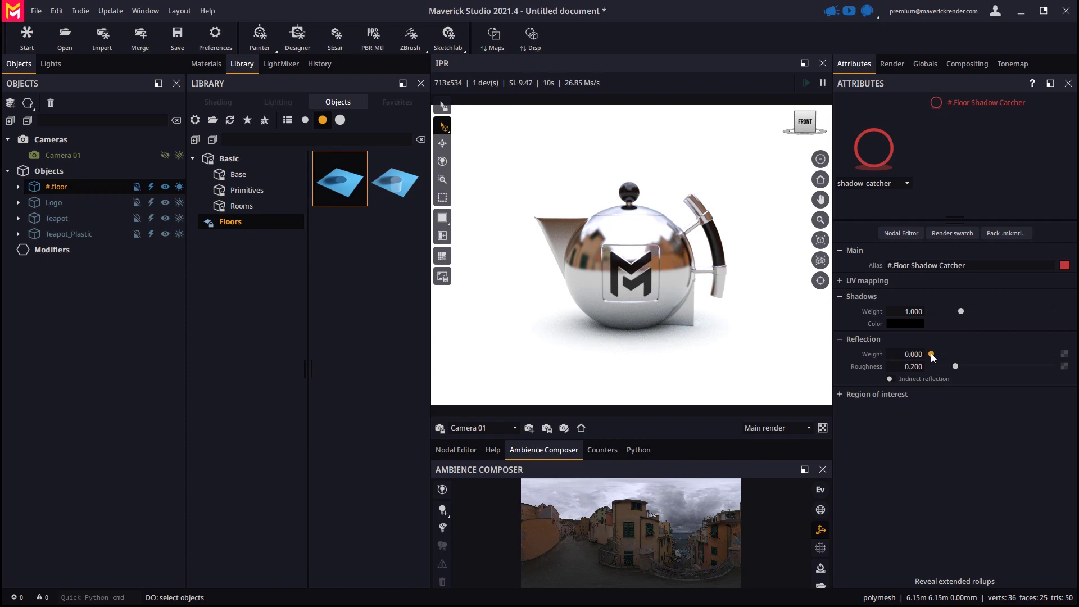
drag(929, 354, 1052, 354)
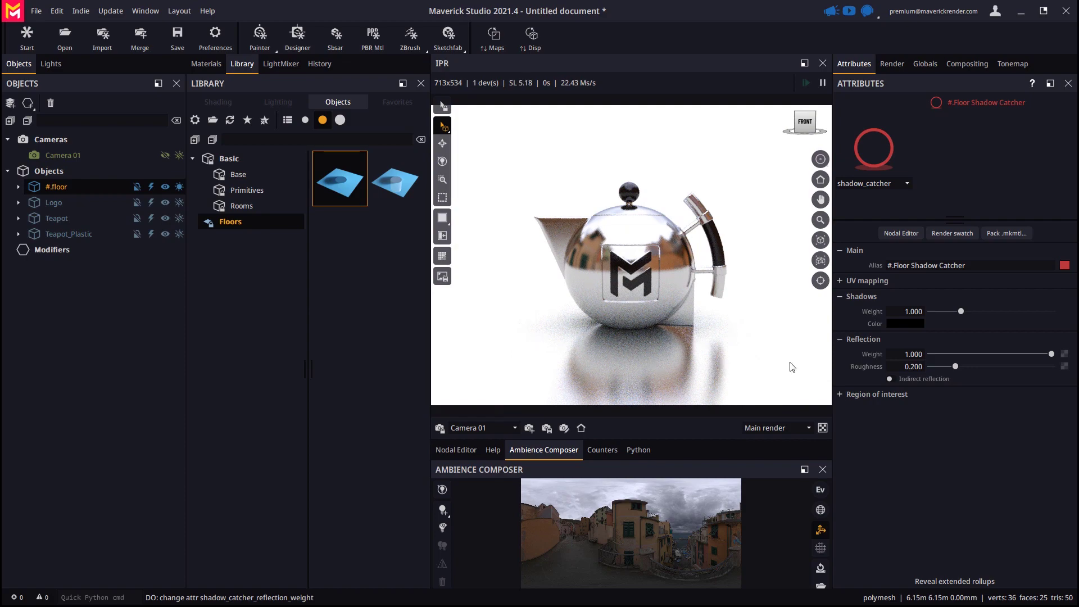
drag(956, 367, 939, 367)
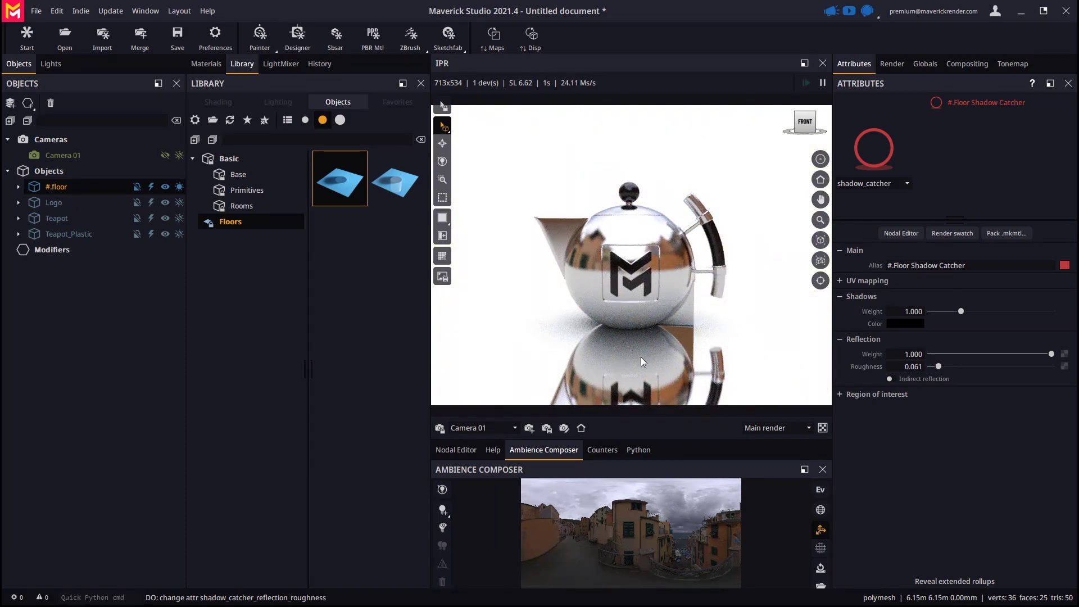
Step: Set the teapot against the beach backplate from the Locations backplates
click(278, 102)
click(247, 269)
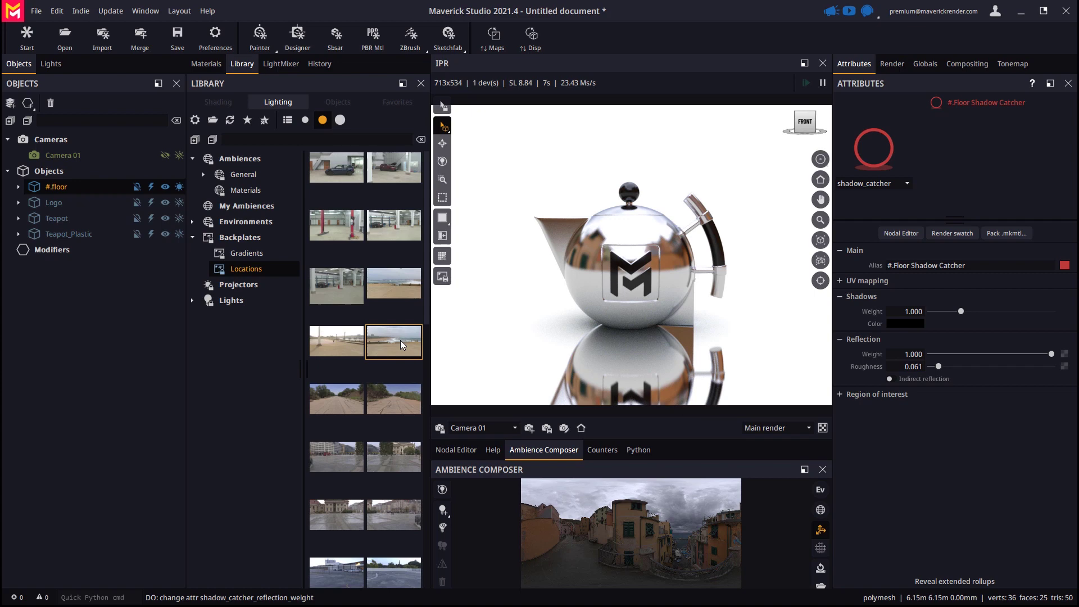
drag(400, 340, 671, 380)
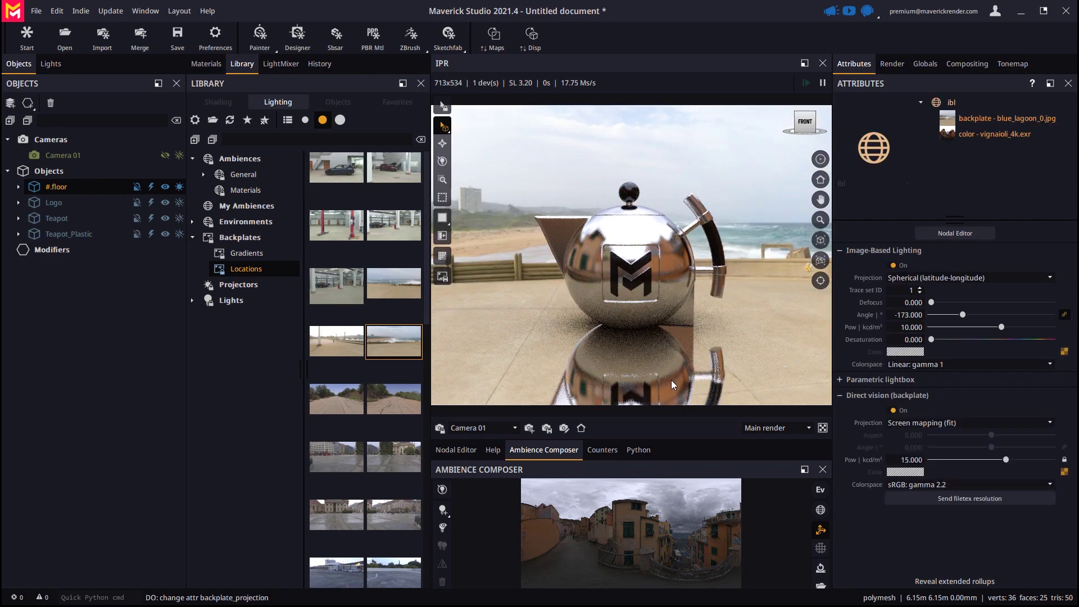
Step: Raise the floor's reflection roughness to 0.140 for a slightly blurrier reflection
click(628, 365)
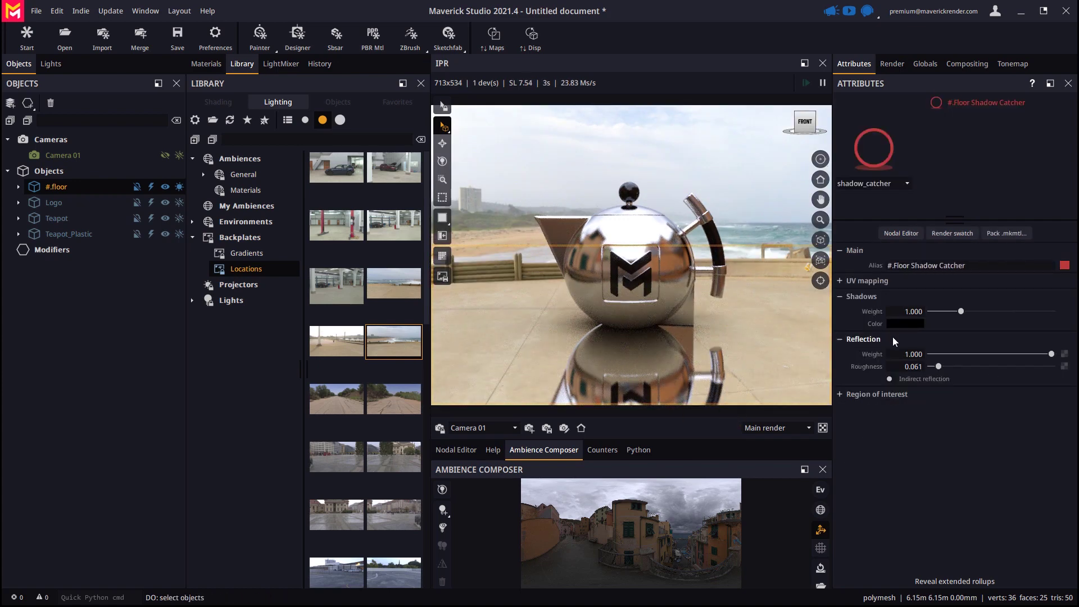
mouse_move(1052, 354)
mouse_down()
mouse_move(909, 356)
mouse_move(1056, 356)
mouse_up()
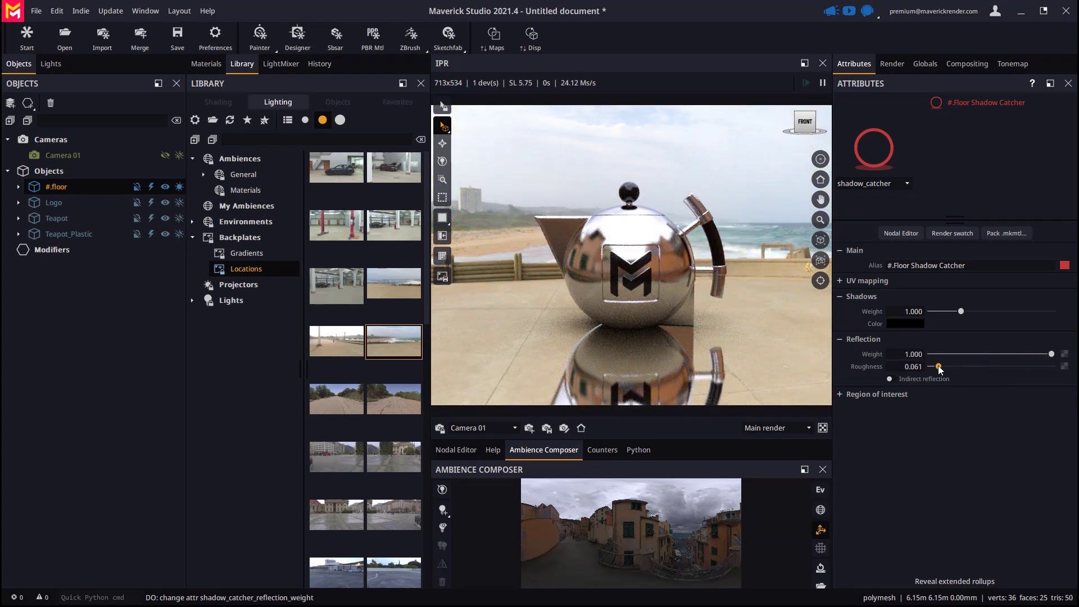
drag(939, 366, 949, 366)
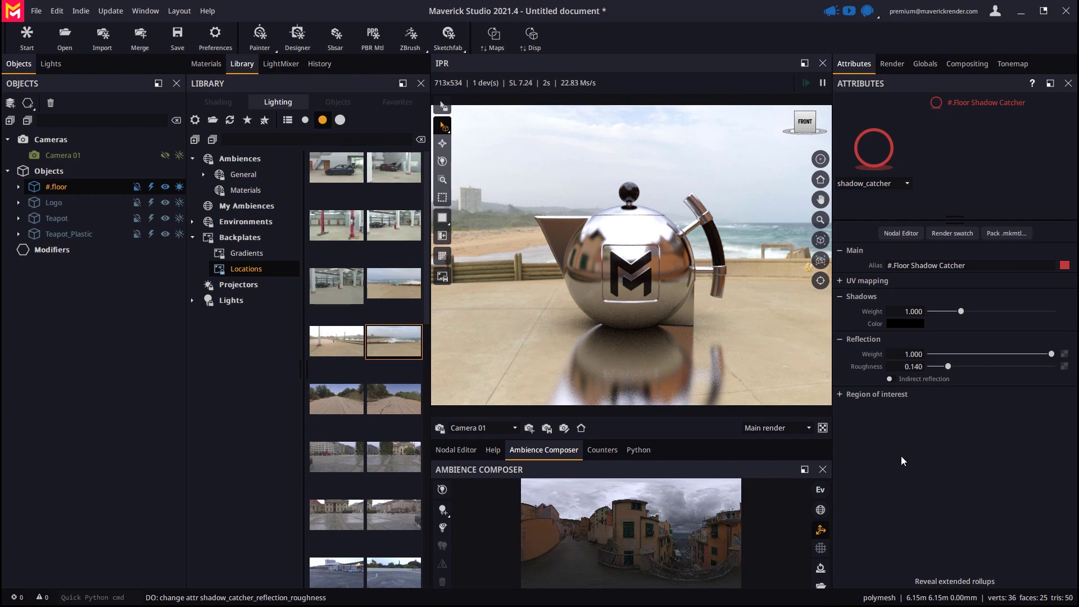
Step: Turn the floor's Indirect reflection on and back off, then expand Region of interest
click(891, 379)
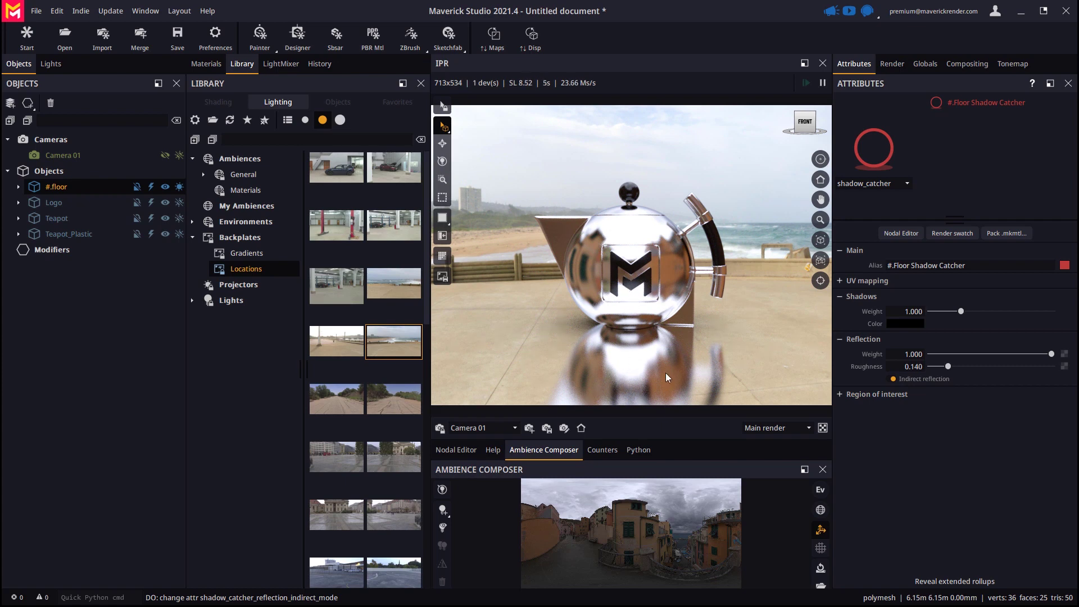
click(890, 379)
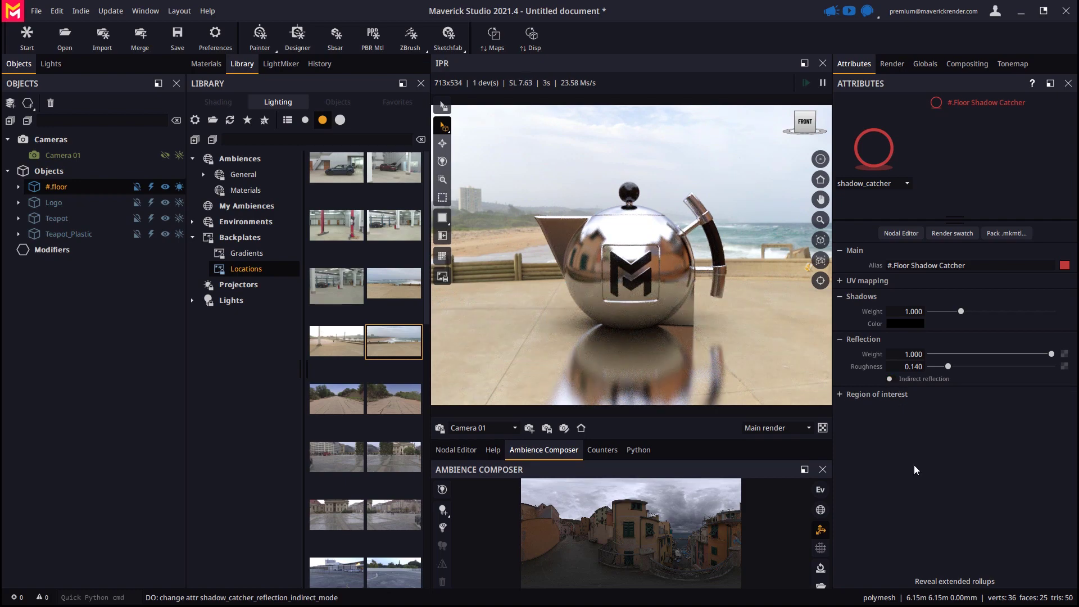
click(874, 395)
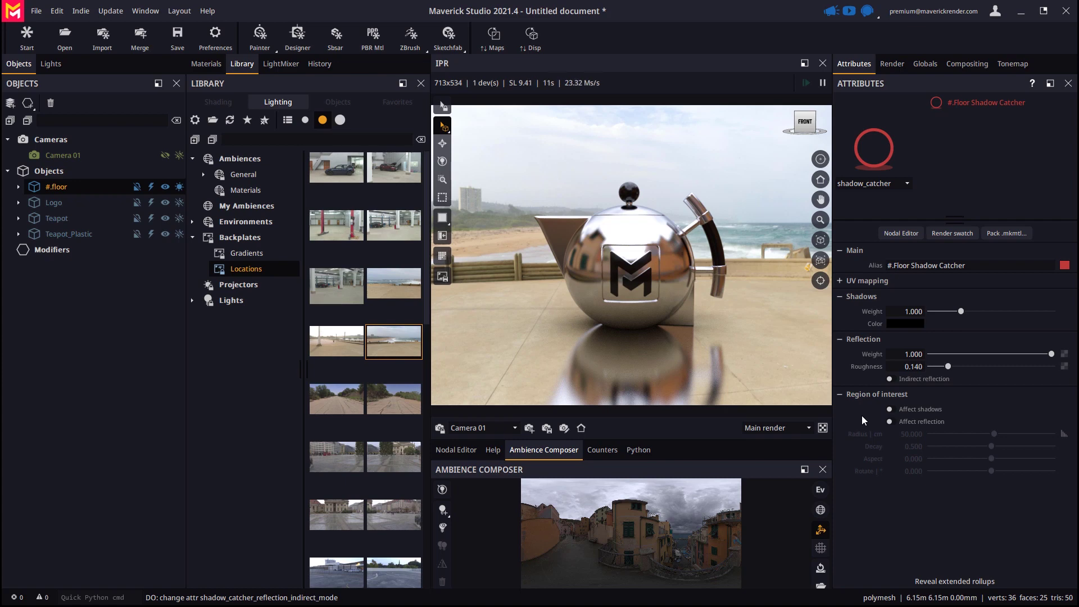
Step: Enable Affect shadows, Affect reflection and Show clipping; set radius 28.472 with aspect and rotation 0
click(890, 410)
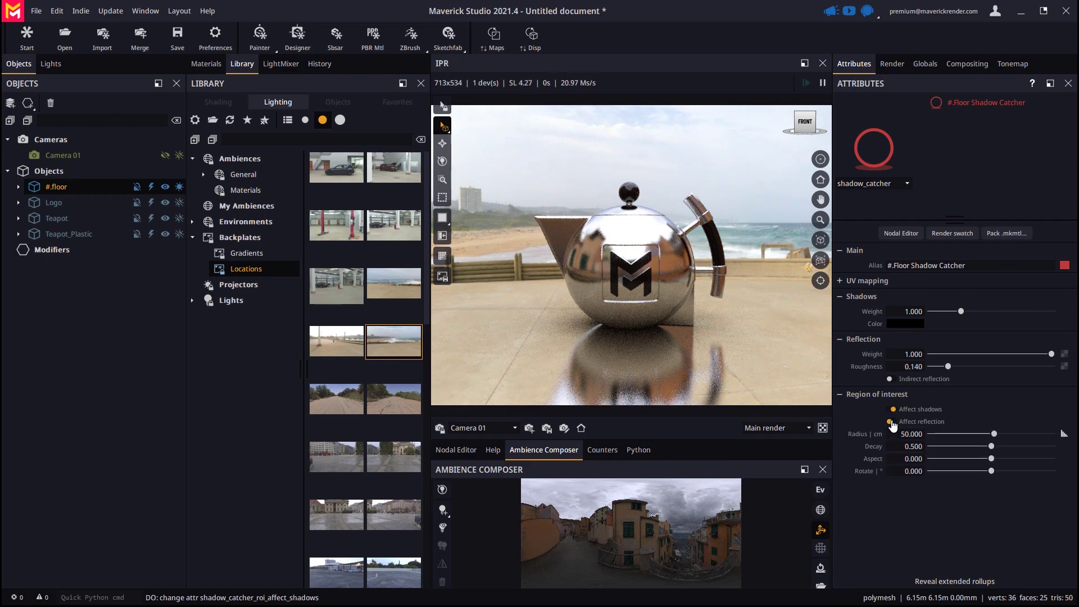
click(890, 422)
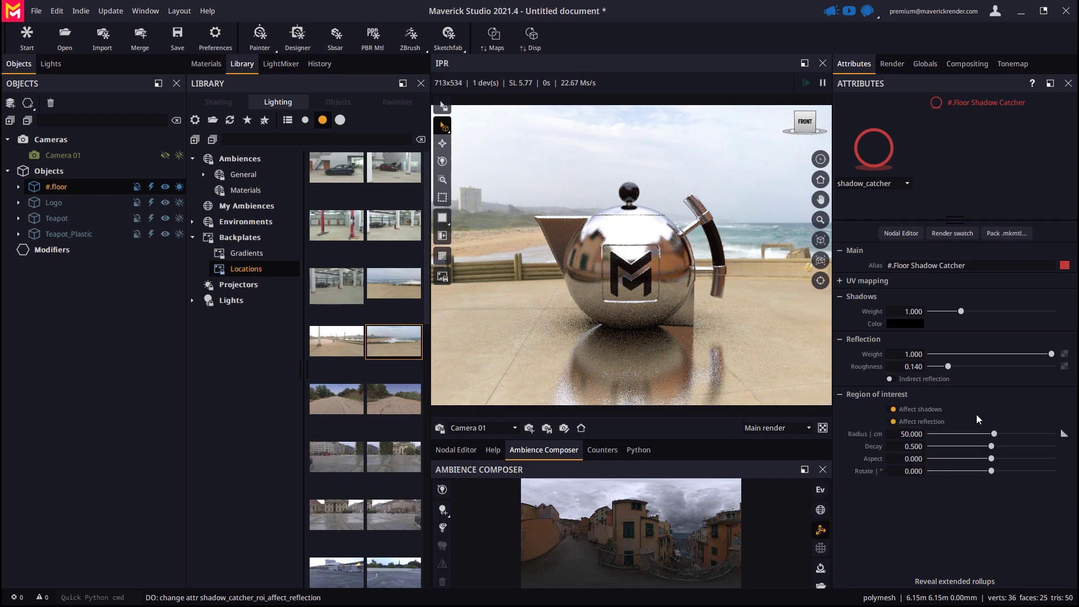
click(1063, 434)
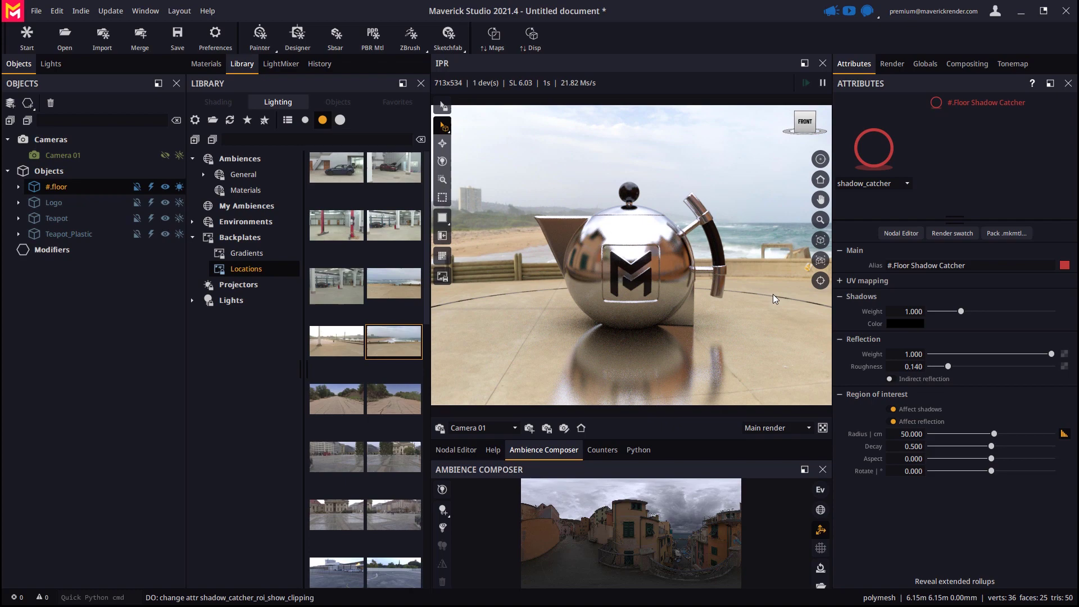
drag(999, 433, 989, 435)
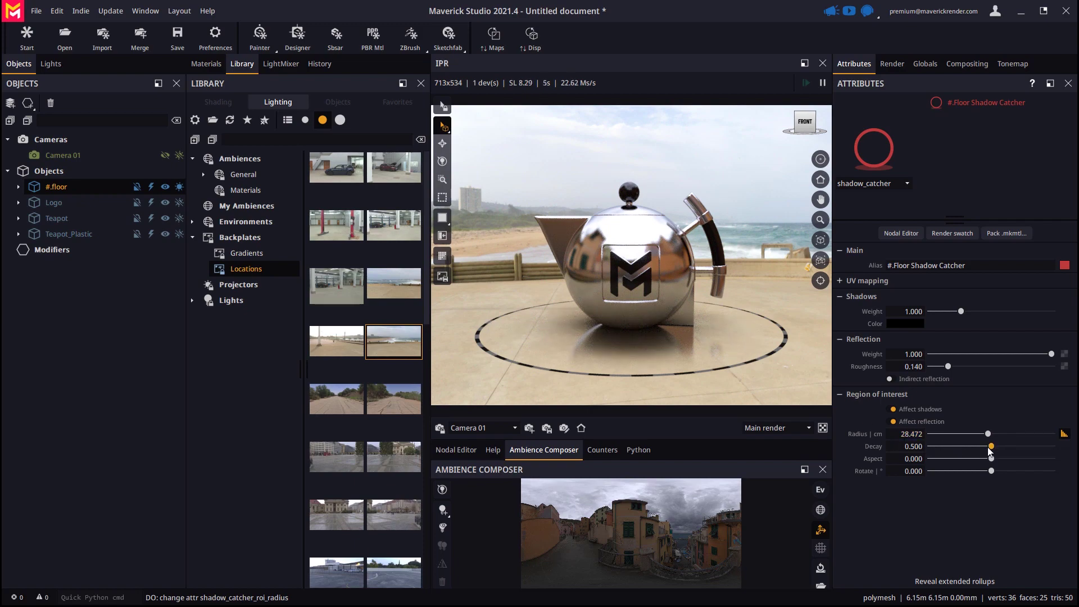
drag(990, 447, 985, 472)
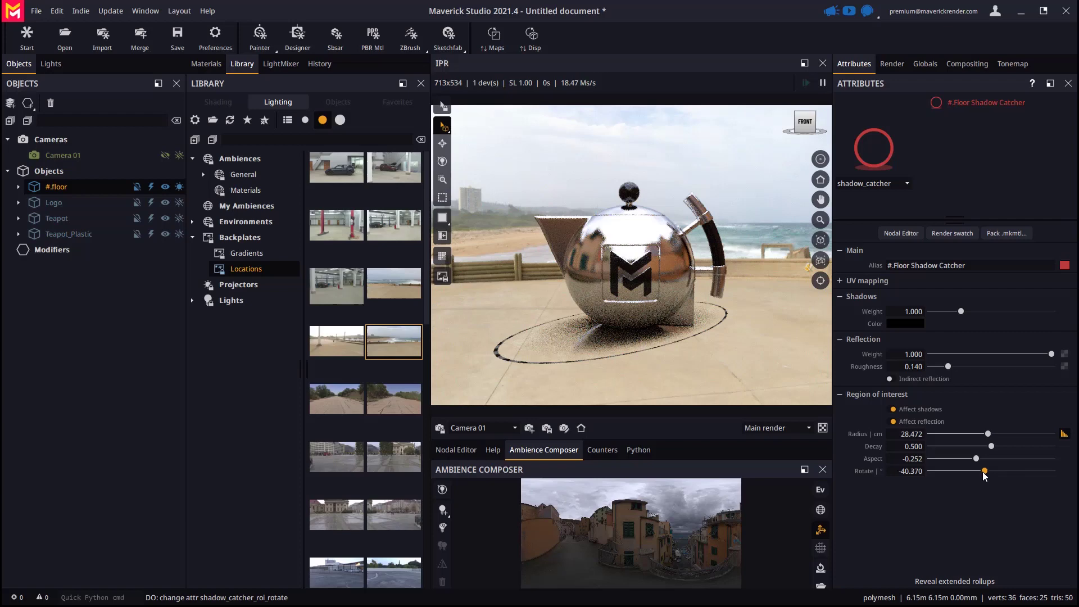
double_click(983, 471)
double_click(983, 459)
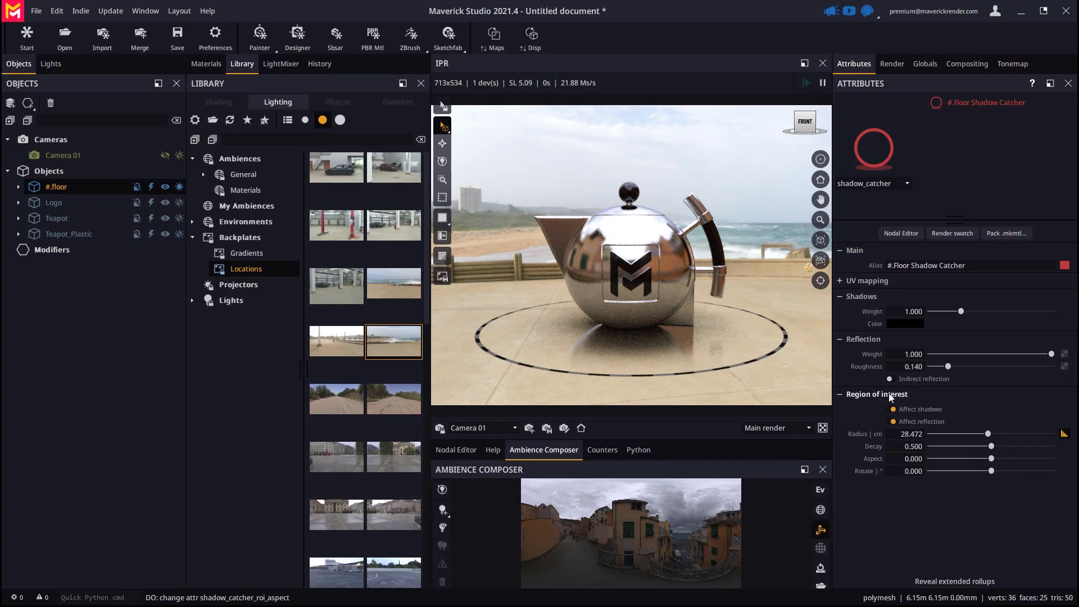
Step: Try sliding the floor sideways with the move tool, then cancel the move
click(628, 358)
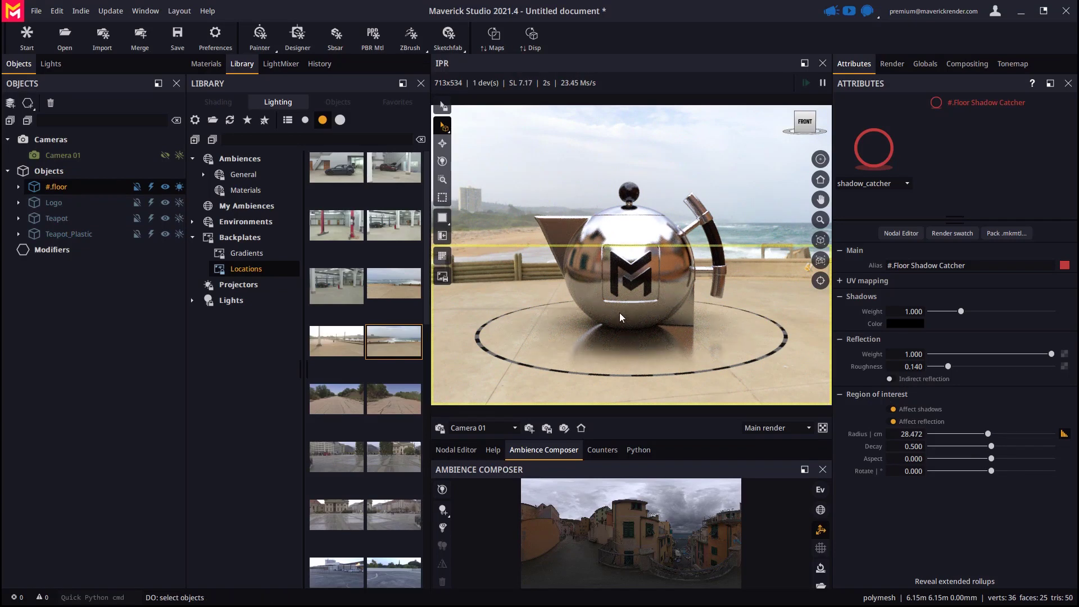
click(442, 144)
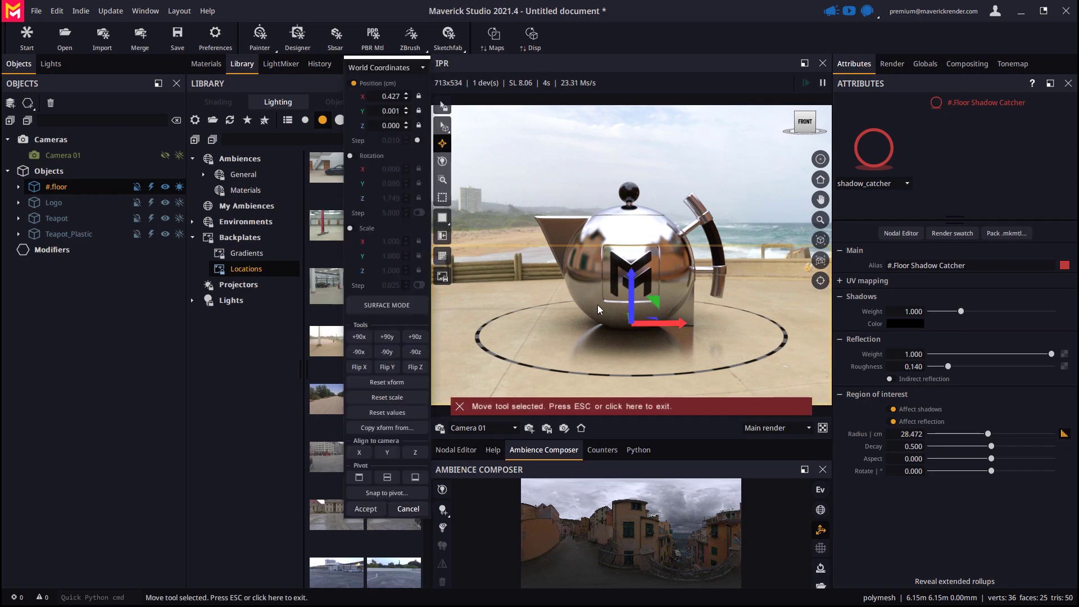
drag(692, 319, 655, 311)
click(415, 511)
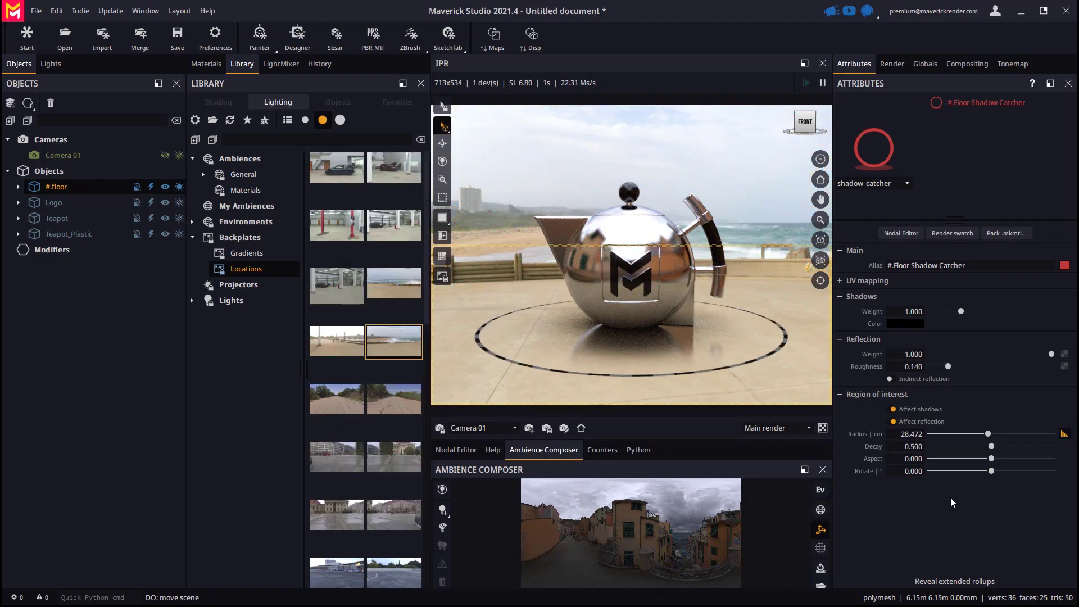
Step: Hide the region ring and turn on the floor's Override GI color with a tint
click(1064, 433)
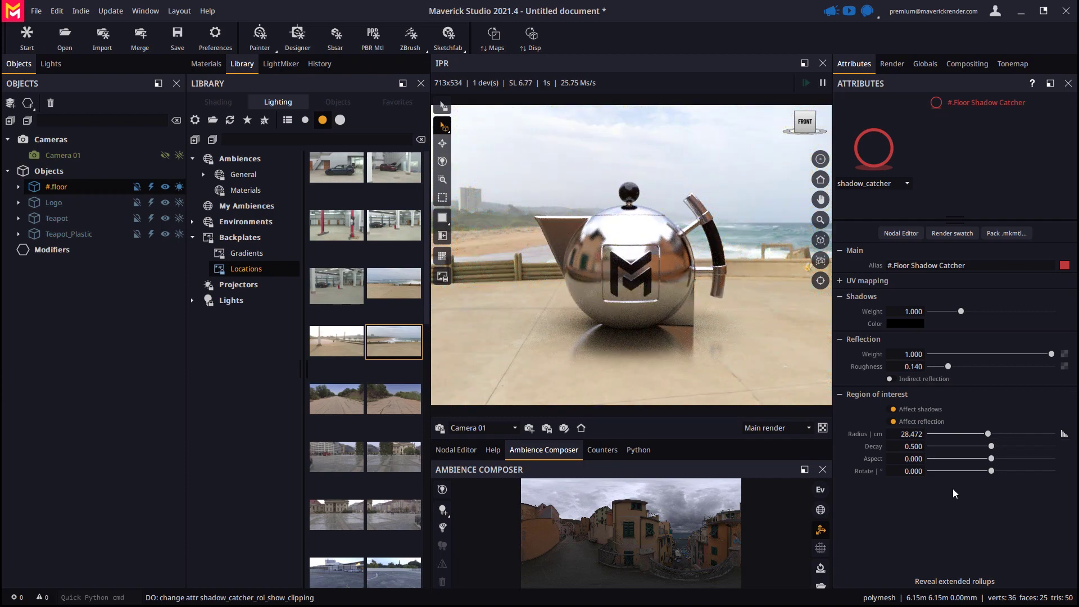
click(952, 582)
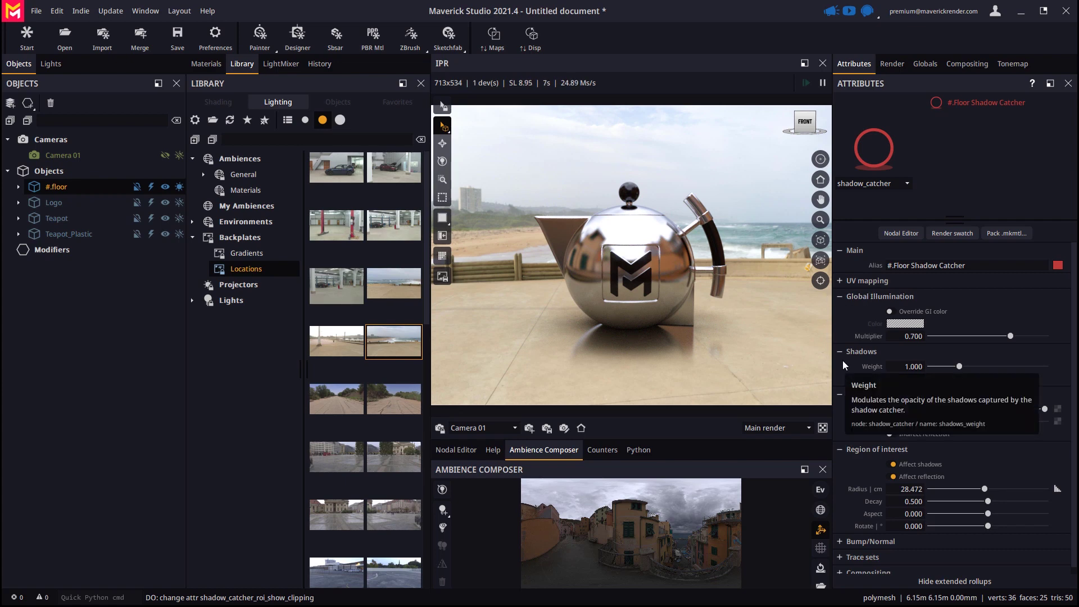
click(907, 313)
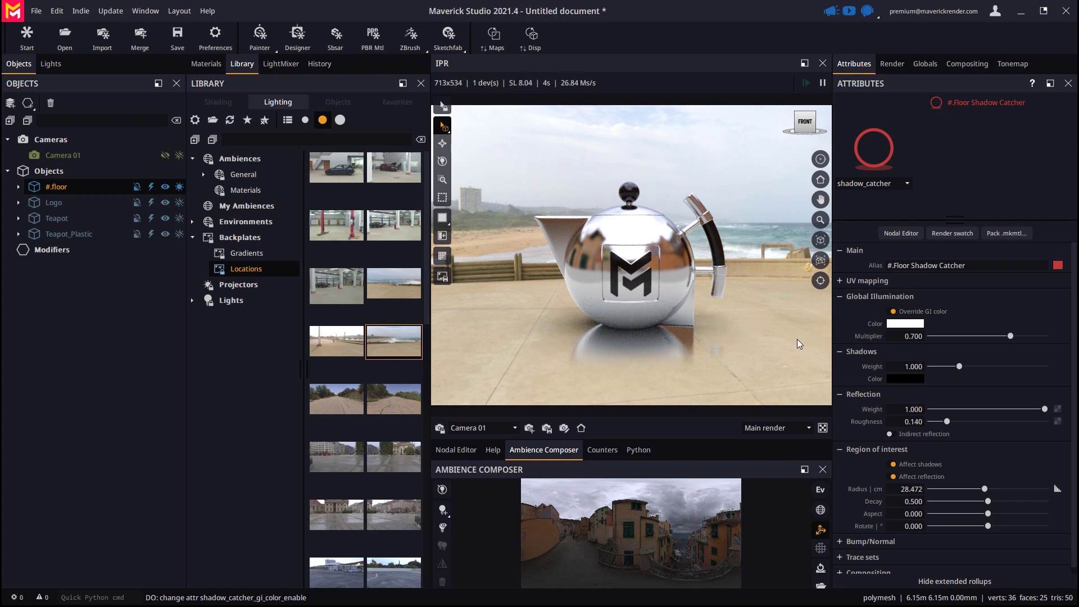
click(905, 324)
click(903, 470)
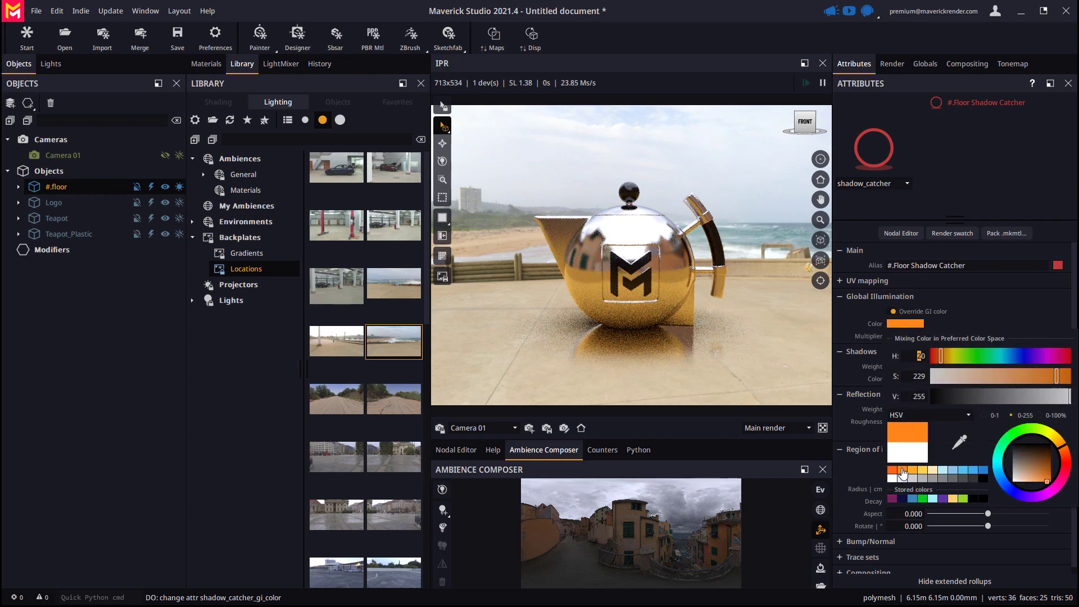
Step: Close the GI colour picker, switch Override GI color off, and expand General ambiences
click(960, 443)
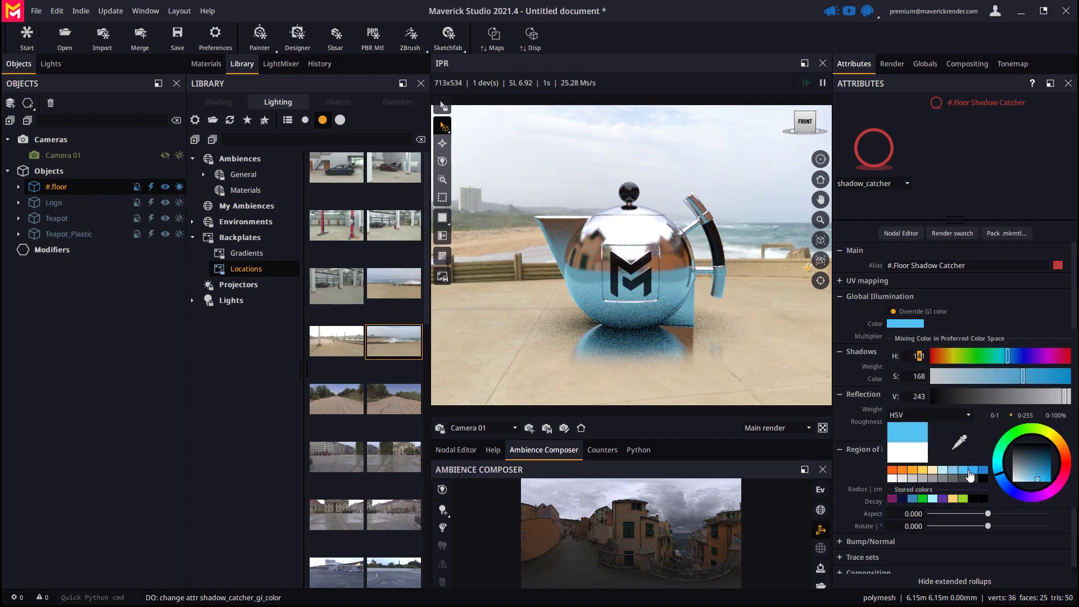
click(981, 357)
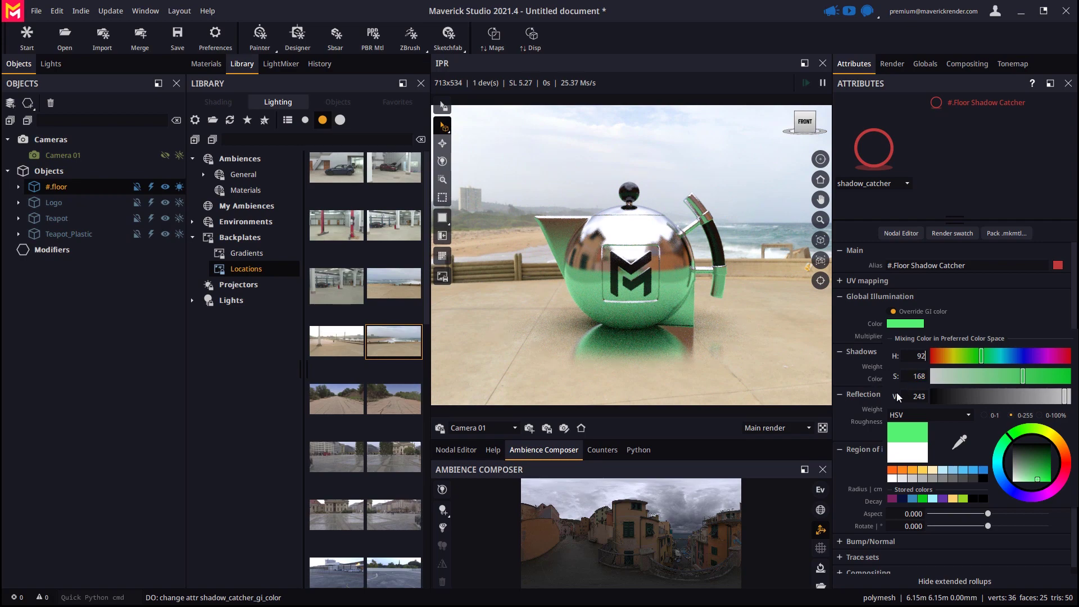
click(894, 313)
click(894, 313)
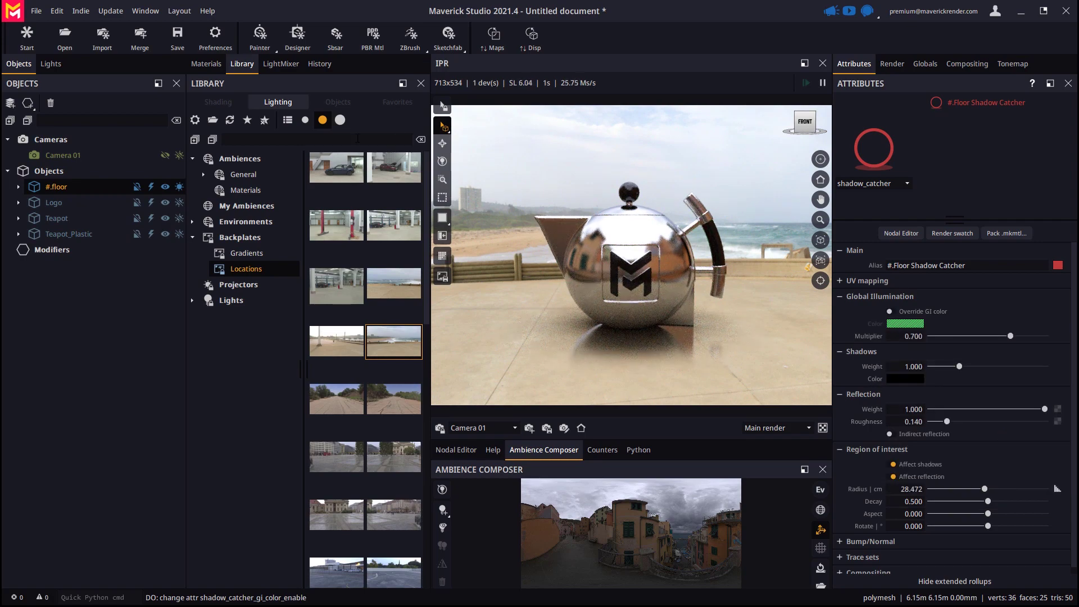
click(204, 174)
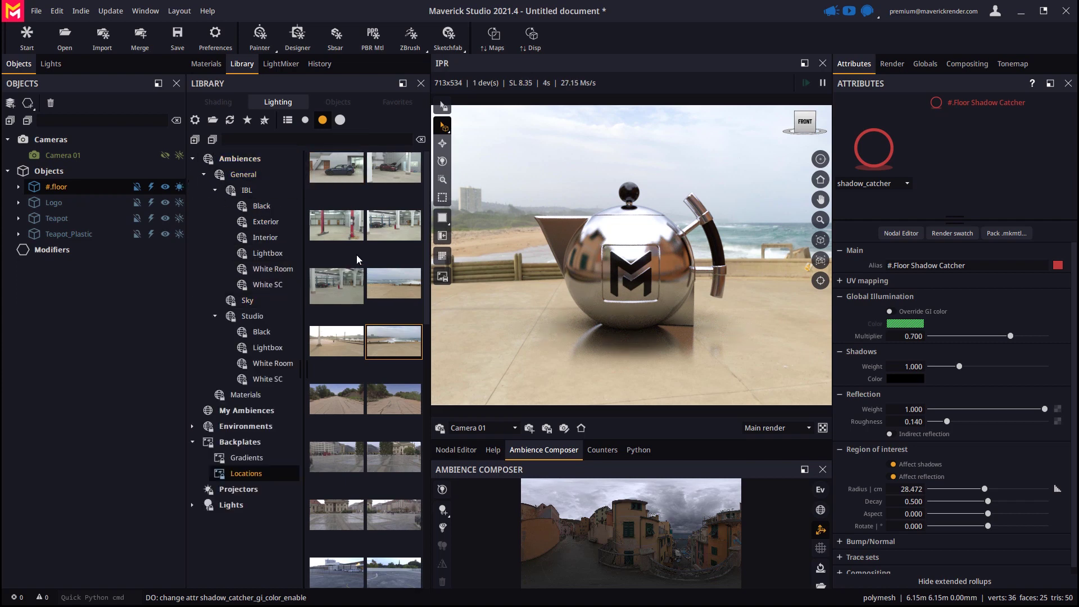
Step: Apply the Studio Black ambience and toggle the floor's Override GI color off and back on
click(262, 332)
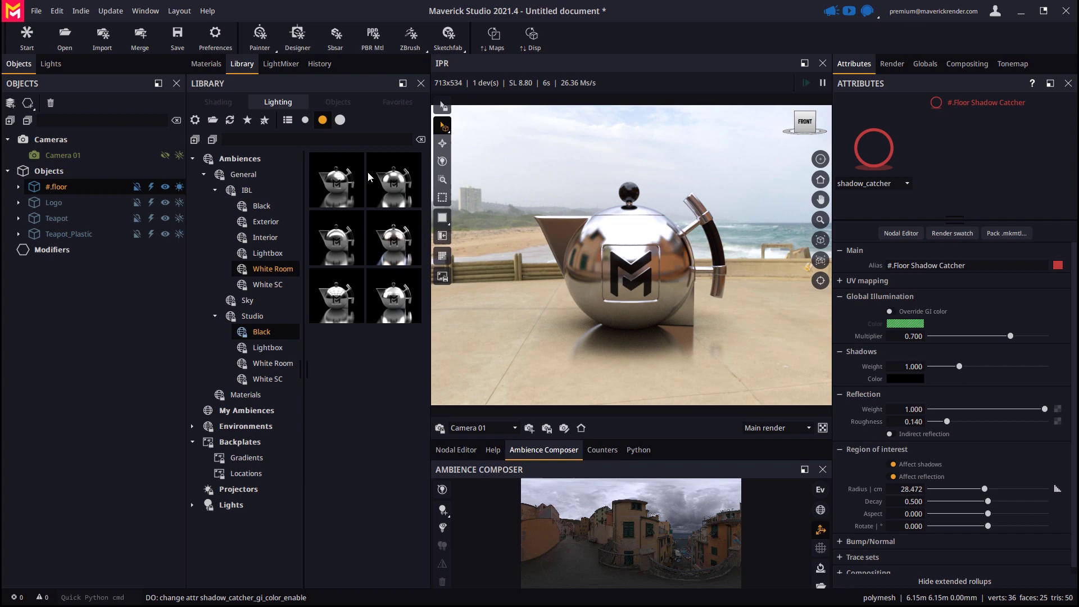
drag(367, 171, 658, 379)
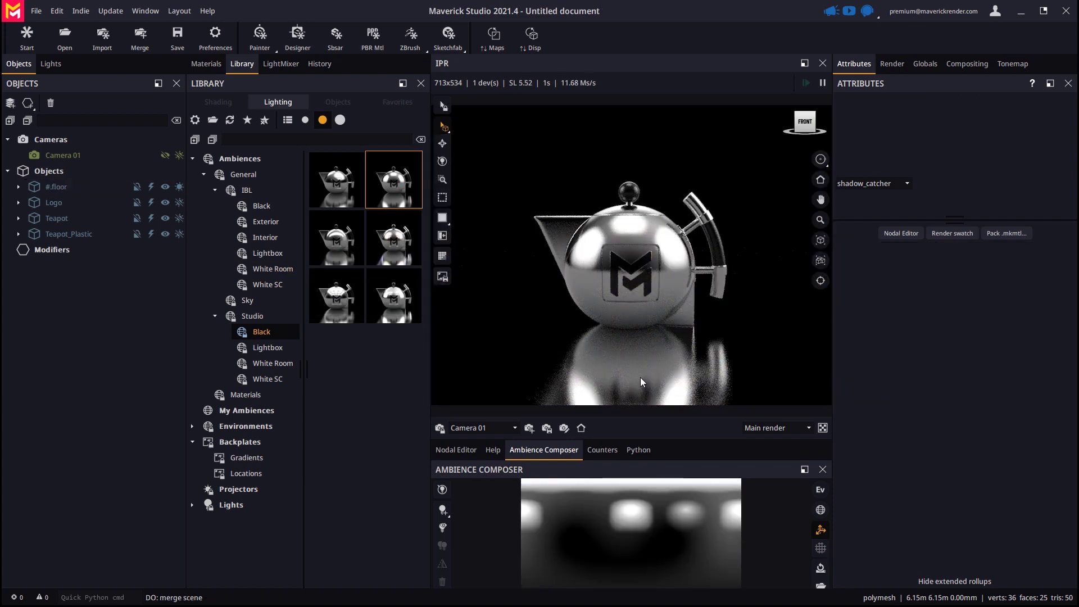
click(638, 370)
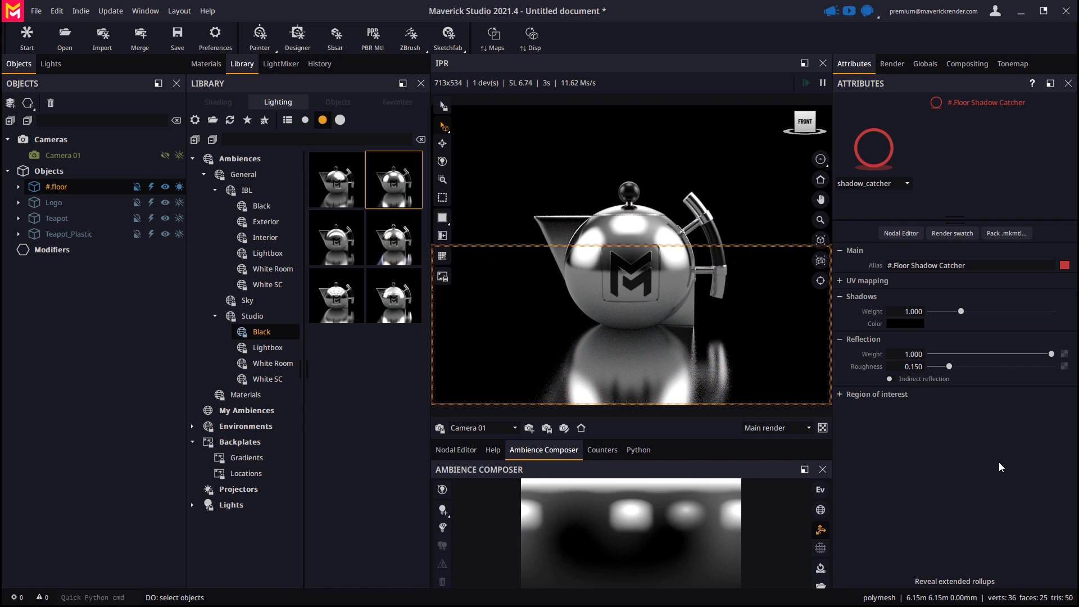
click(947, 582)
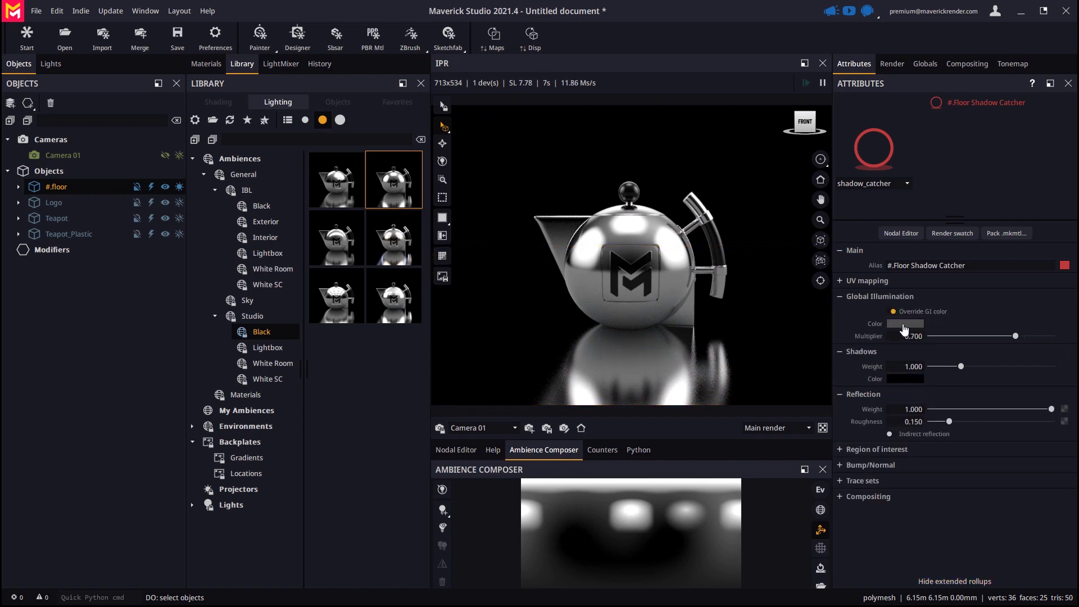
click(893, 311)
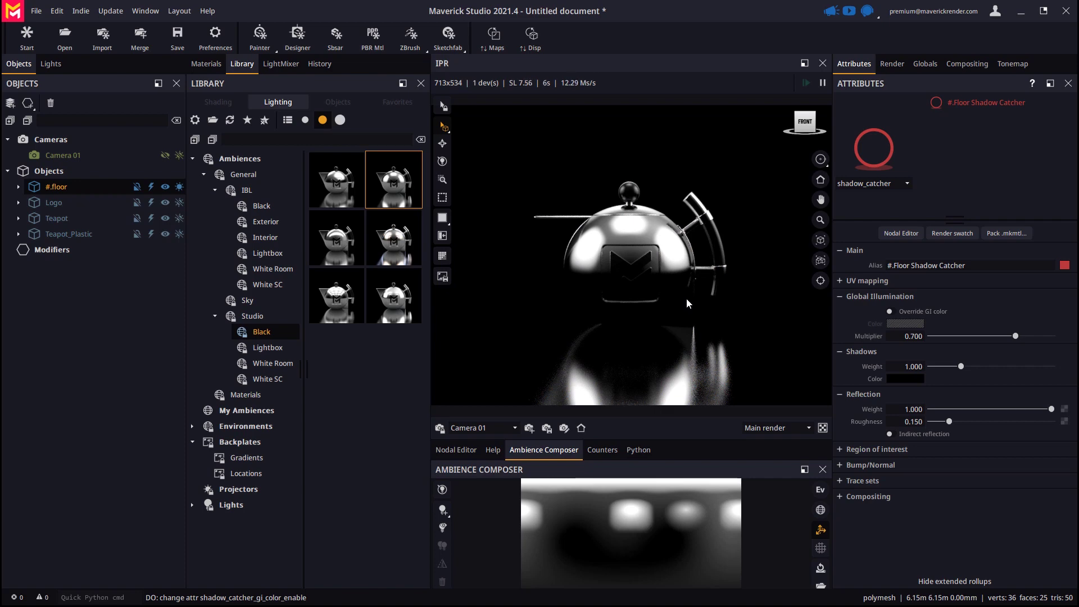
click(890, 312)
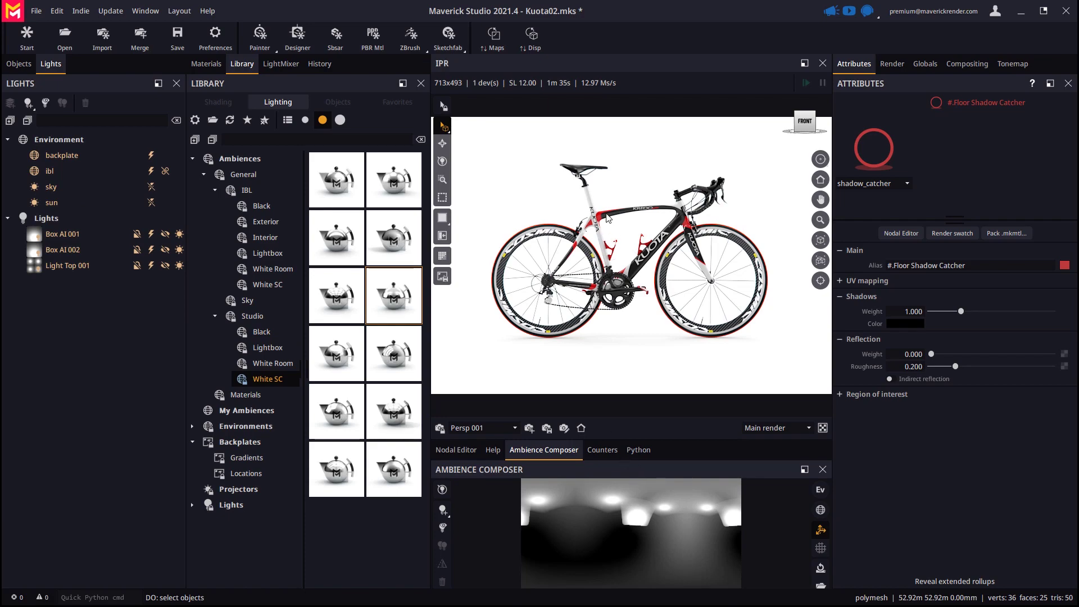
Step: Reset the camera to a straight side view of the bike and try a Lightbox ambience
middle_drag(650, 260, 599, 246)
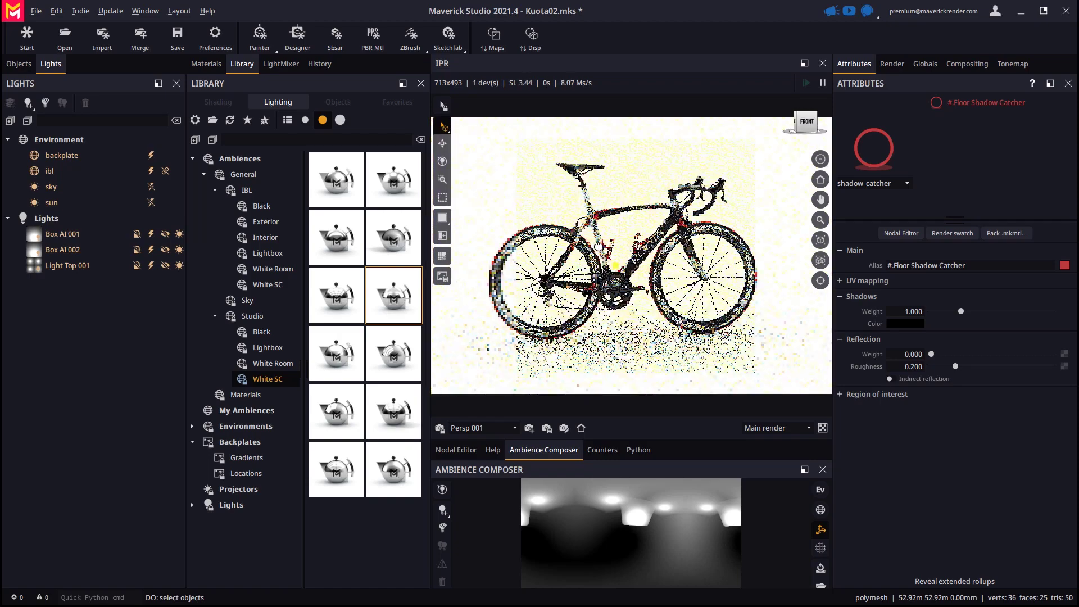
click(581, 428)
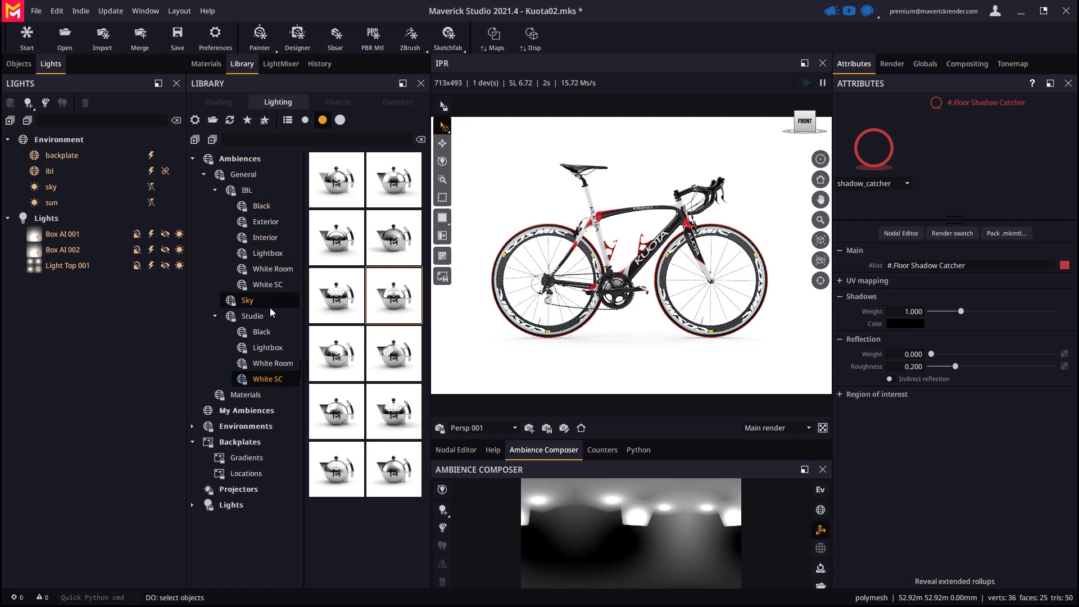
click(263, 206)
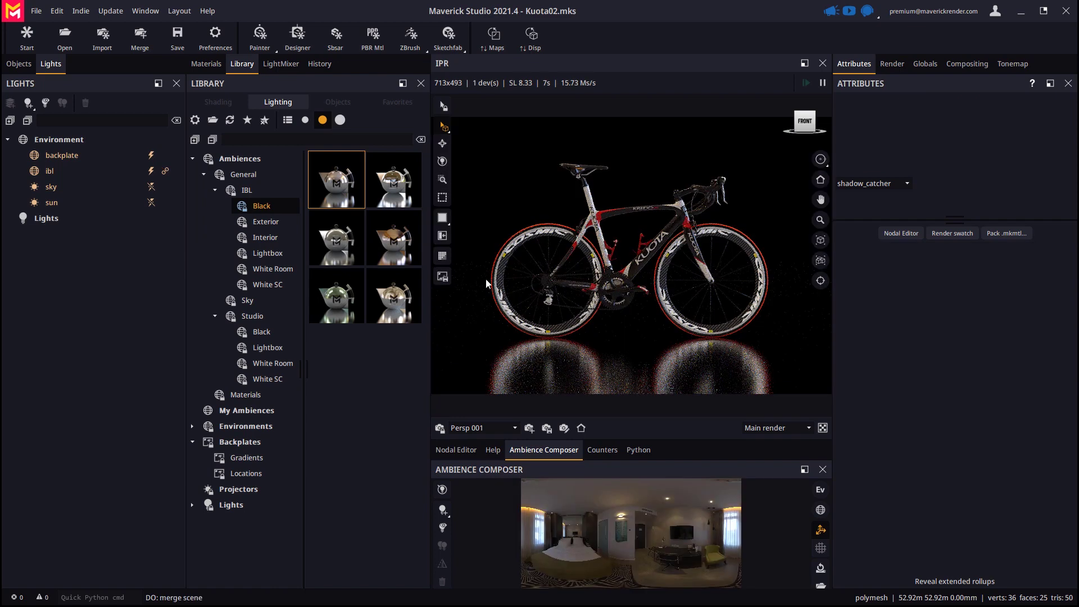
click(267, 253)
drag(393, 238, 736, 267)
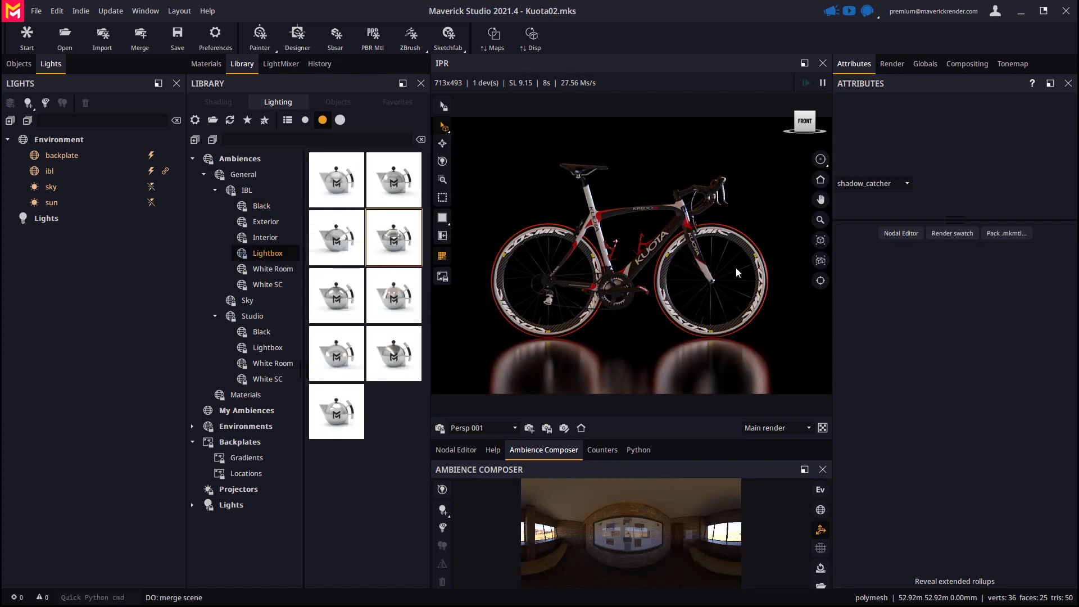
Step: Try the IBL White SC ambience, then apply the Studio White SC ambience
click(268, 285)
drag(378, 263, 737, 308)
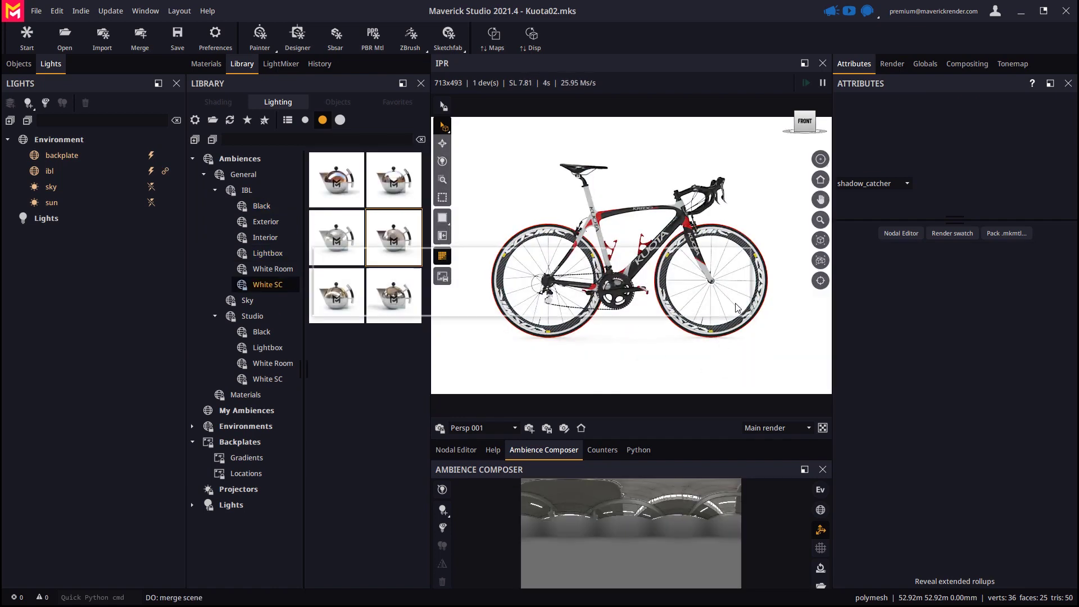
click(270, 378)
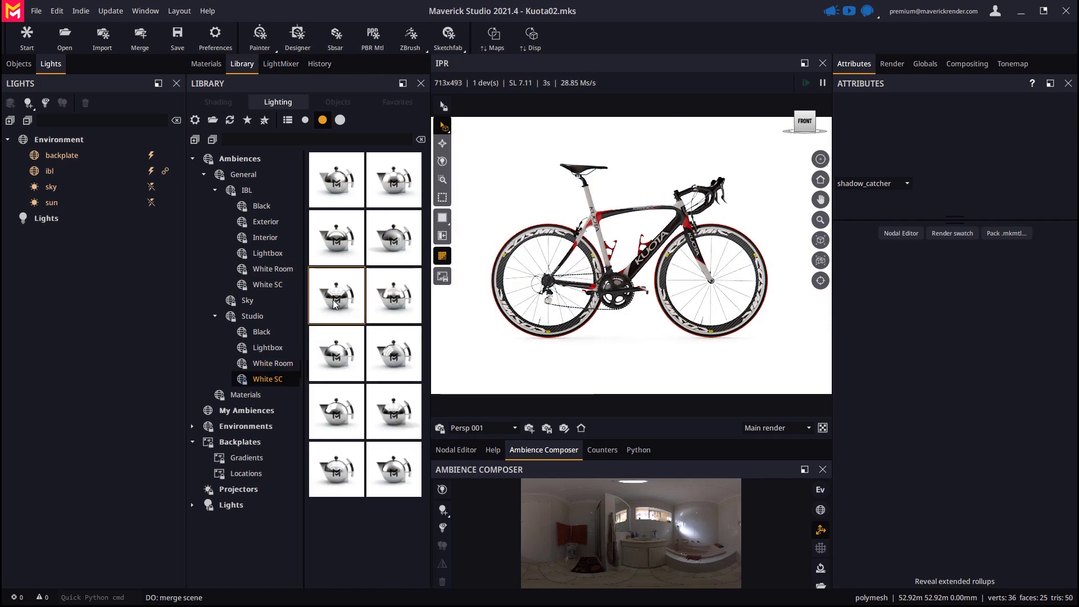
drag(394, 295, 652, 304)
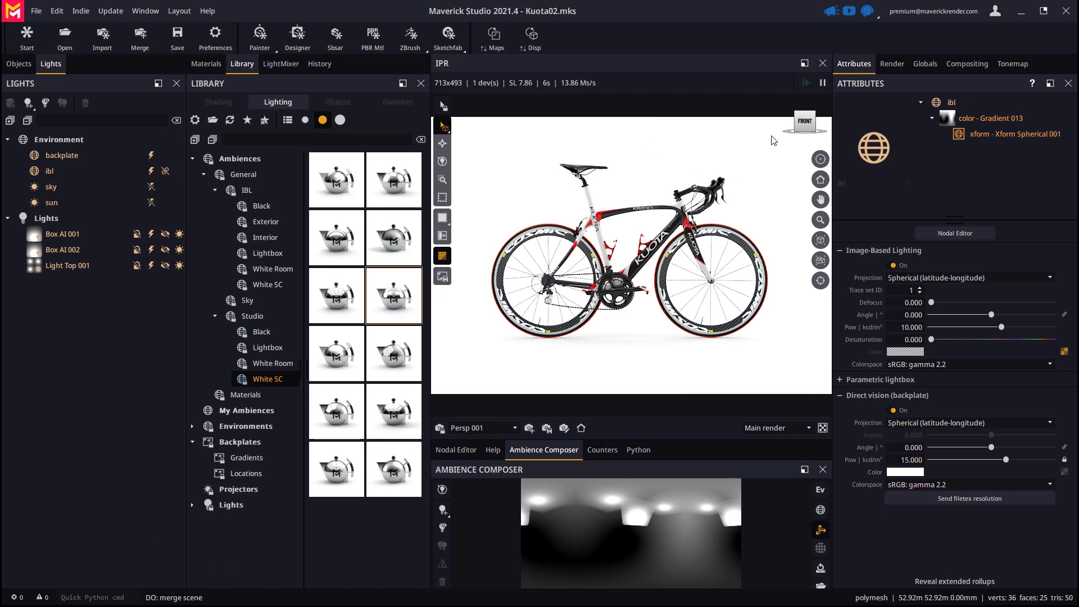
click(40, 175)
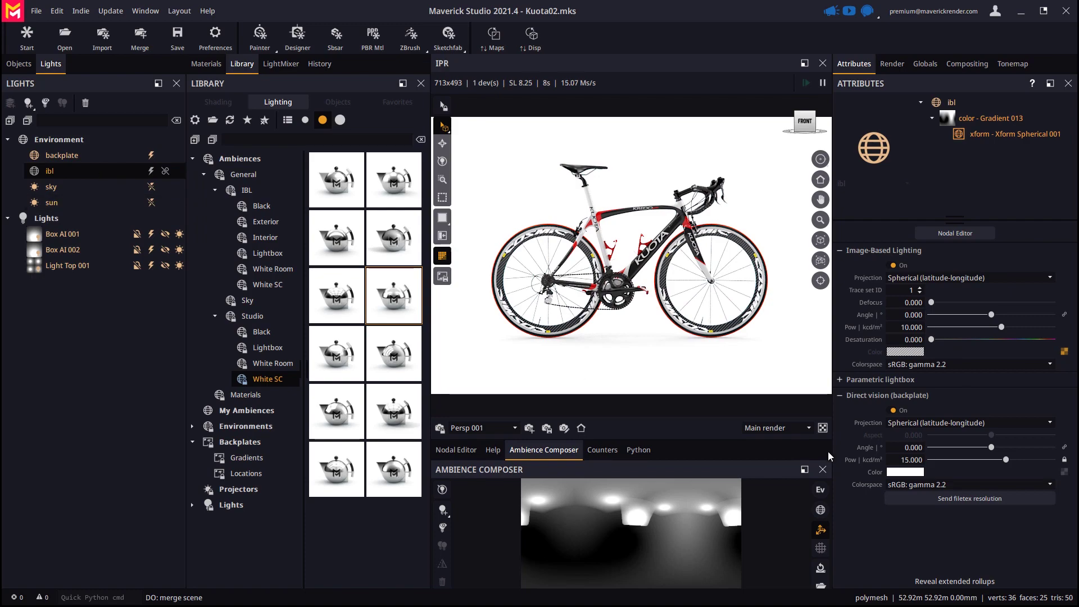
click(905, 473)
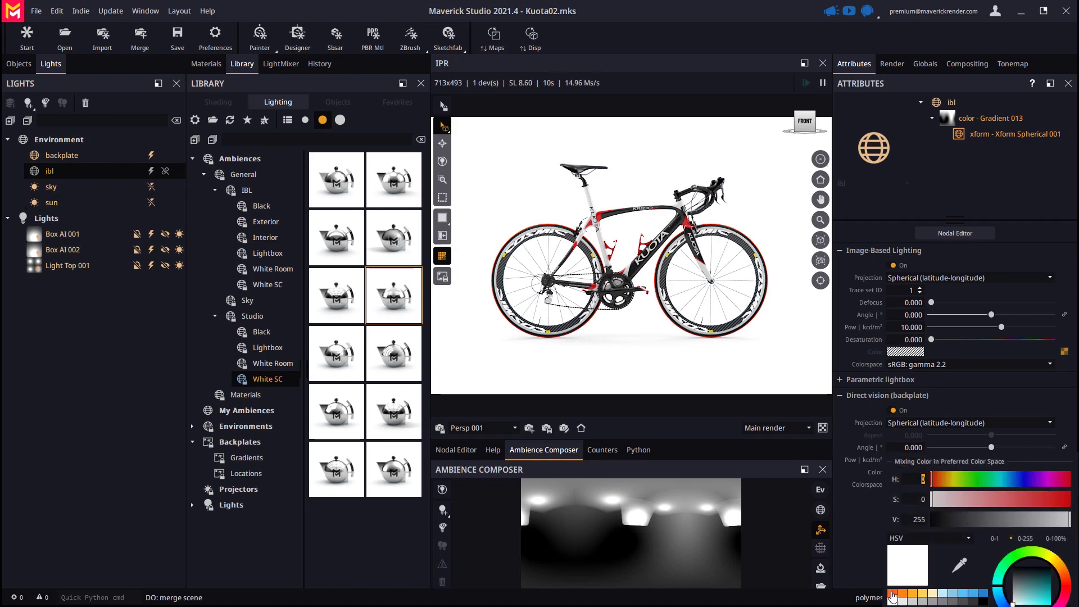
click(900, 595)
click(912, 594)
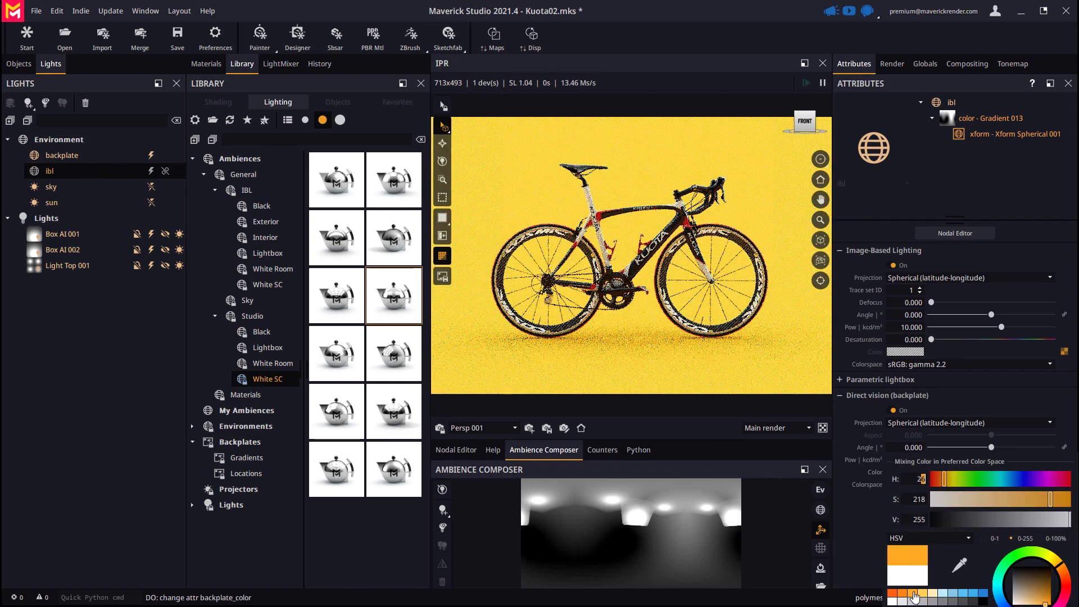
click(954, 594)
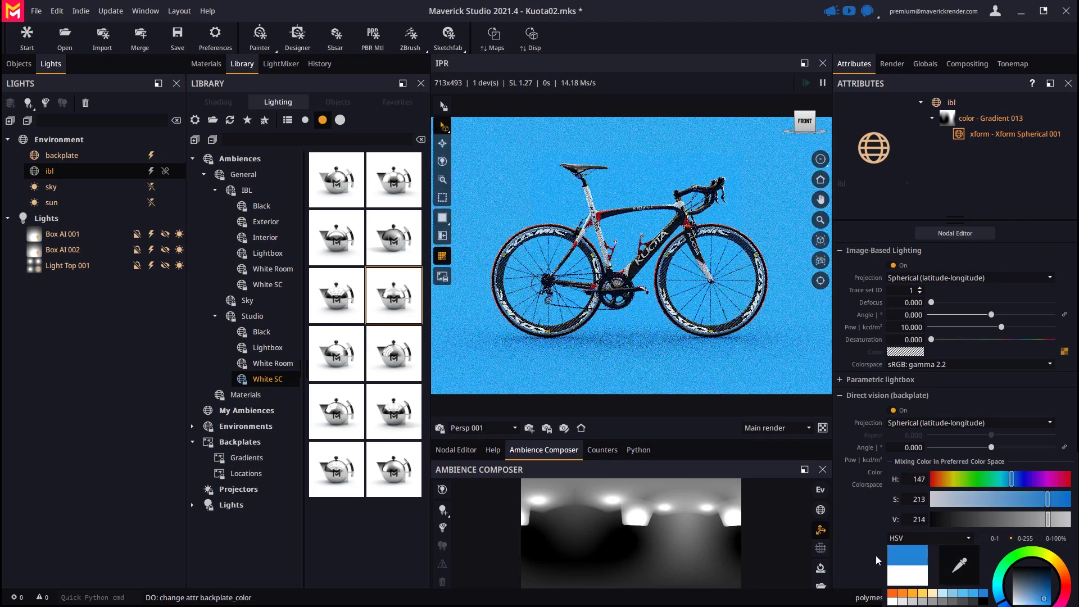
click(980, 595)
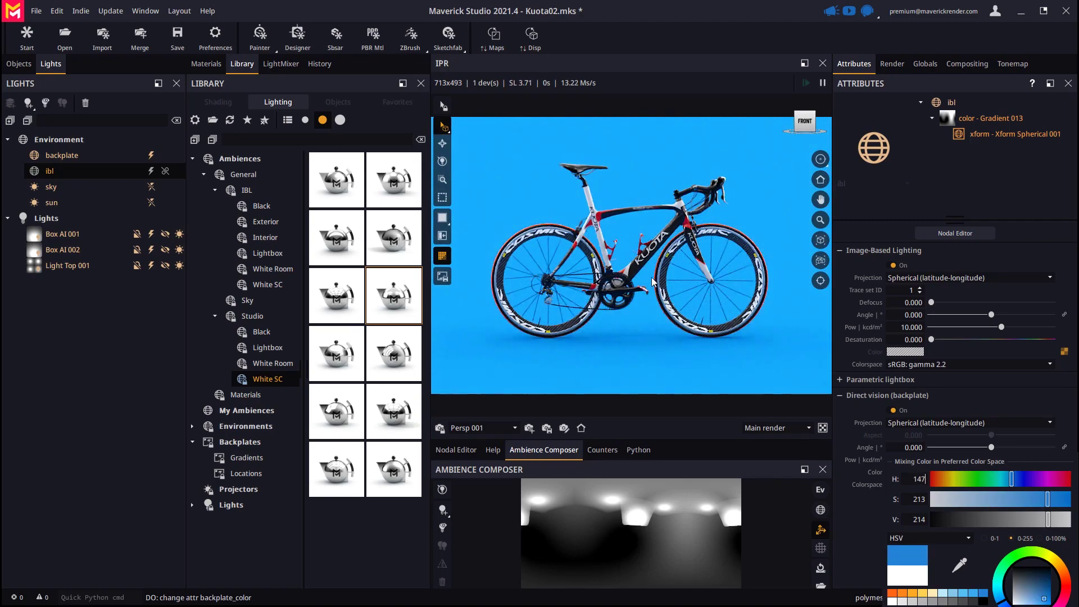
click(896, 601)
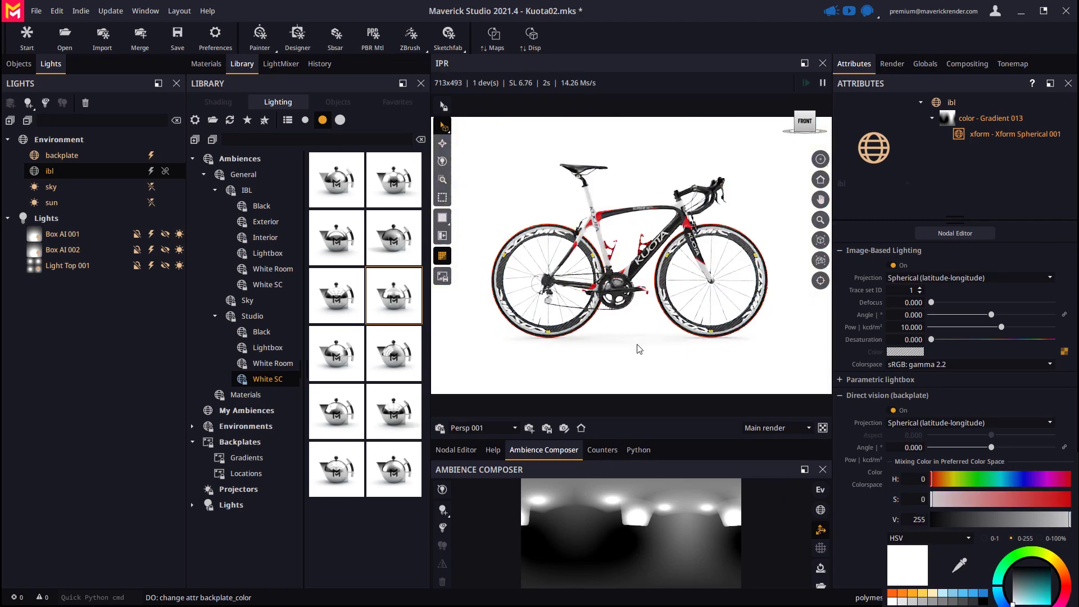
click(866, 505)
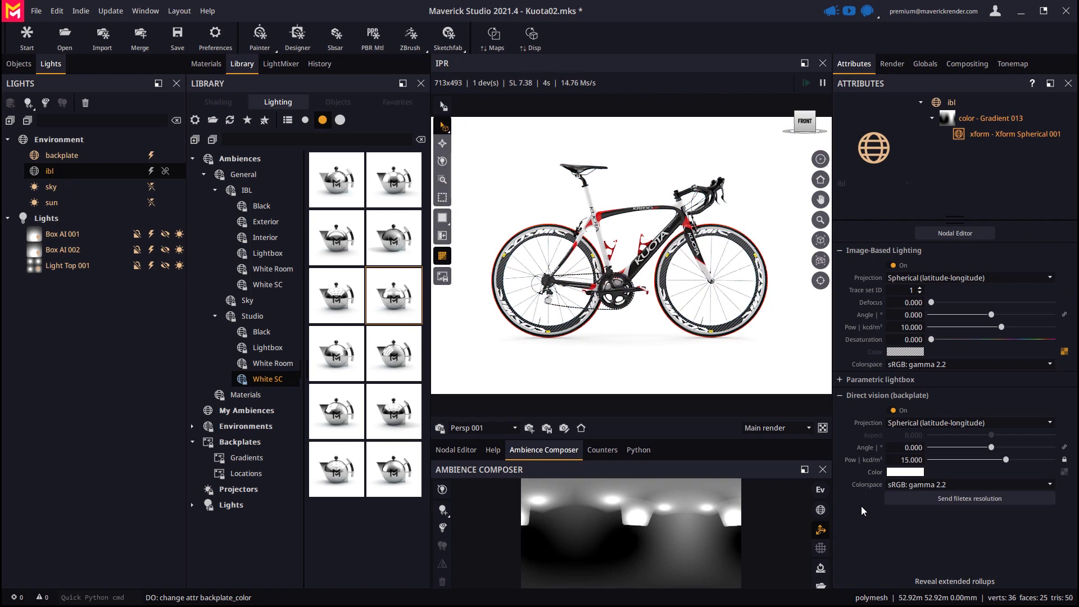
Step: Set the bike floor's reflection weight to 1 and roughness to 0.084
click(573, 358)
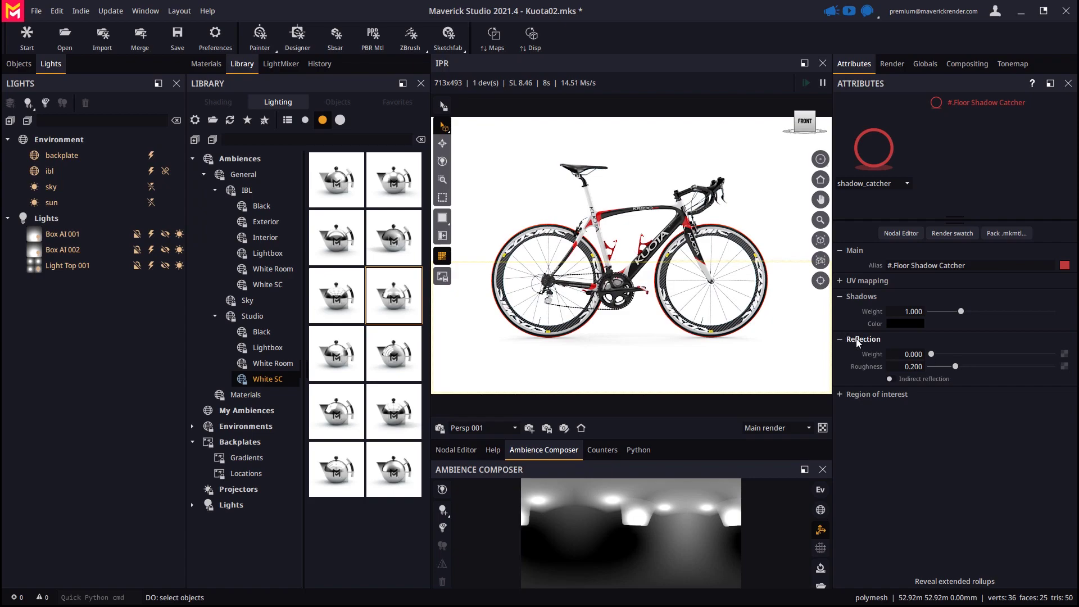
drag(931, 354, 1052, 354)
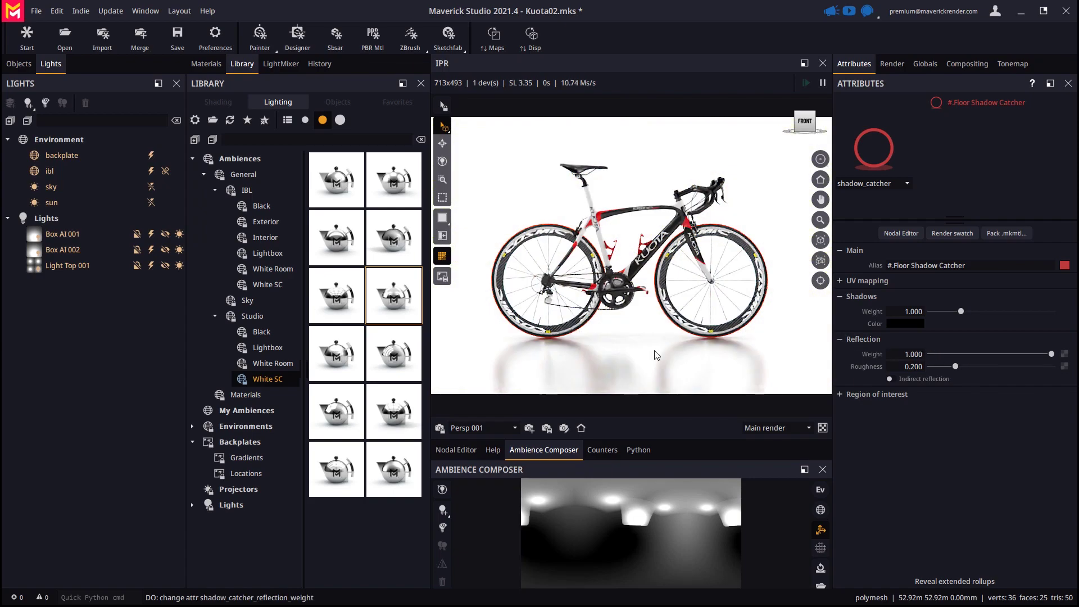
drag(960, 366, 945, 367)
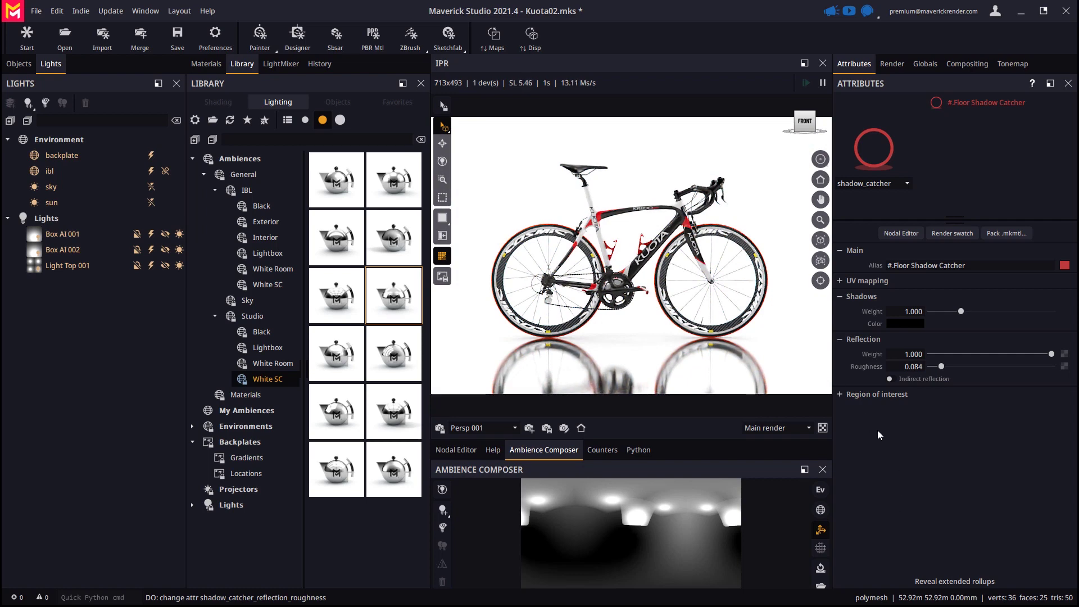
Step: Limit floor shadows and reflections to a region of radius 423.541 cm, aspect -0.262
click(877, 394)
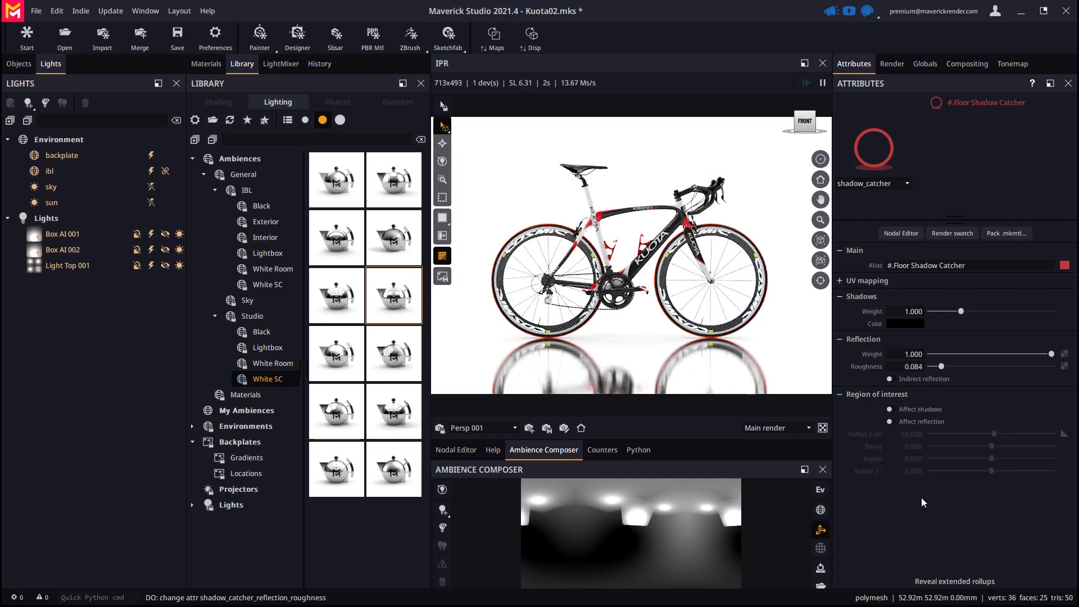
click(893, 410)
click(890, 422)
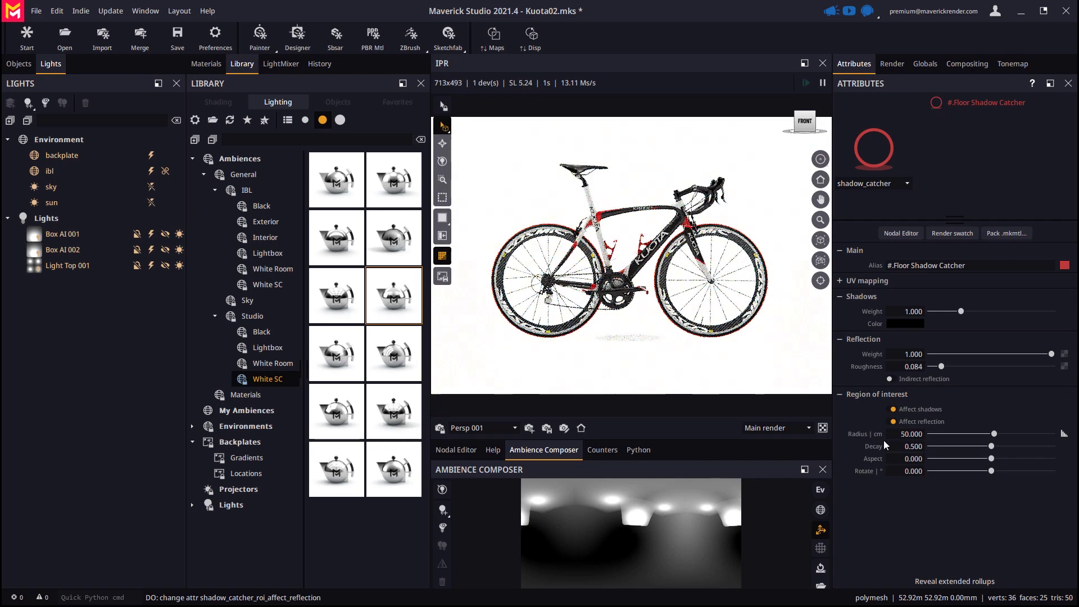
click(1064, 433)
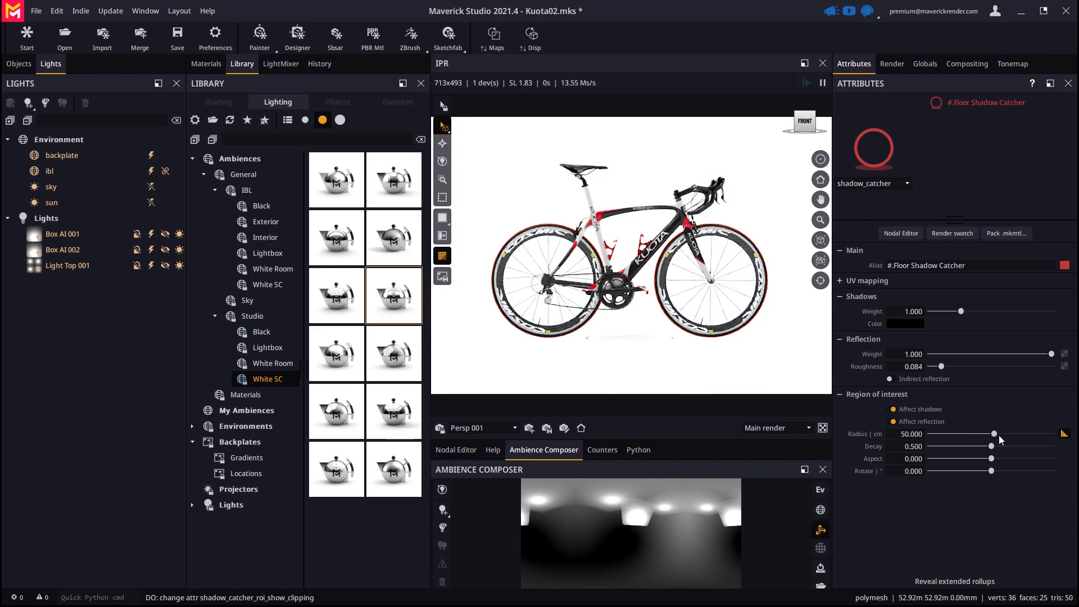
drag(995, 434, 1012, 438)
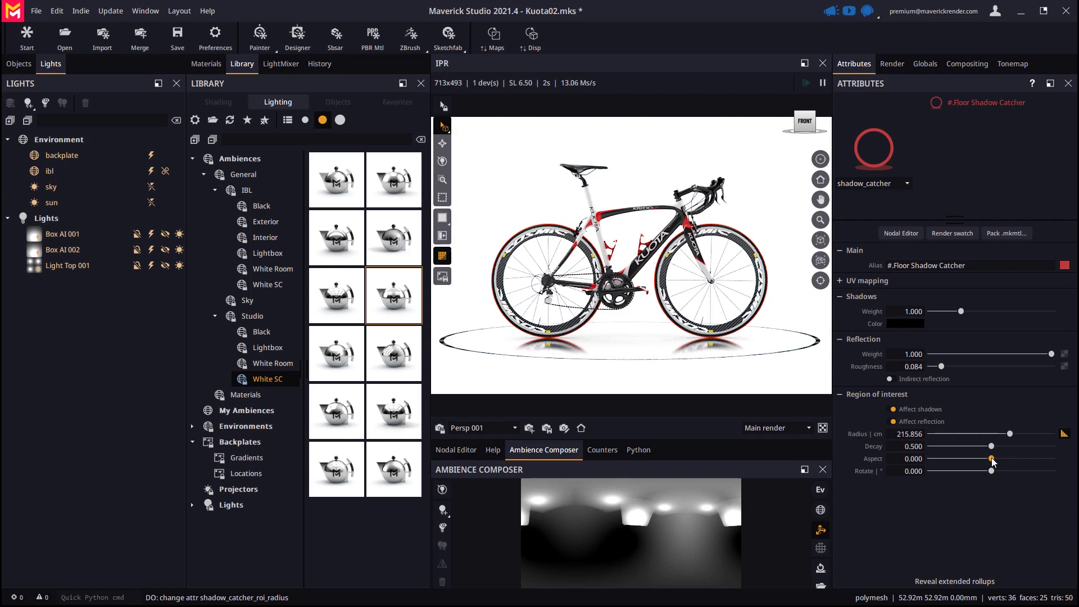
drag(992, 458, 1018, 436)
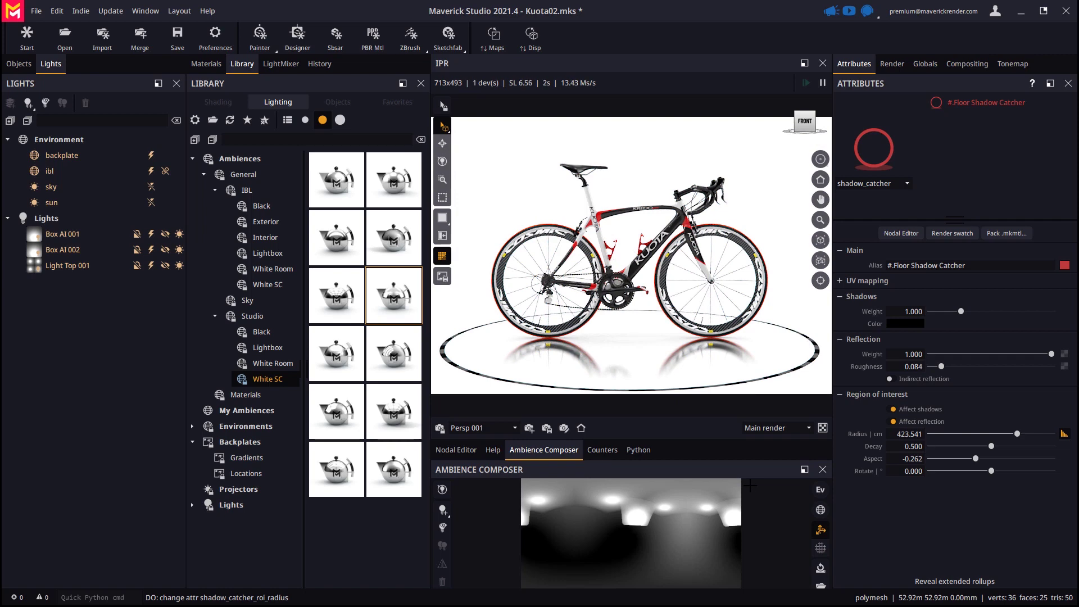
Step: Hide the ROI outline, enable Compositing > Render sets, and show the Render settings
click(1063, 435)
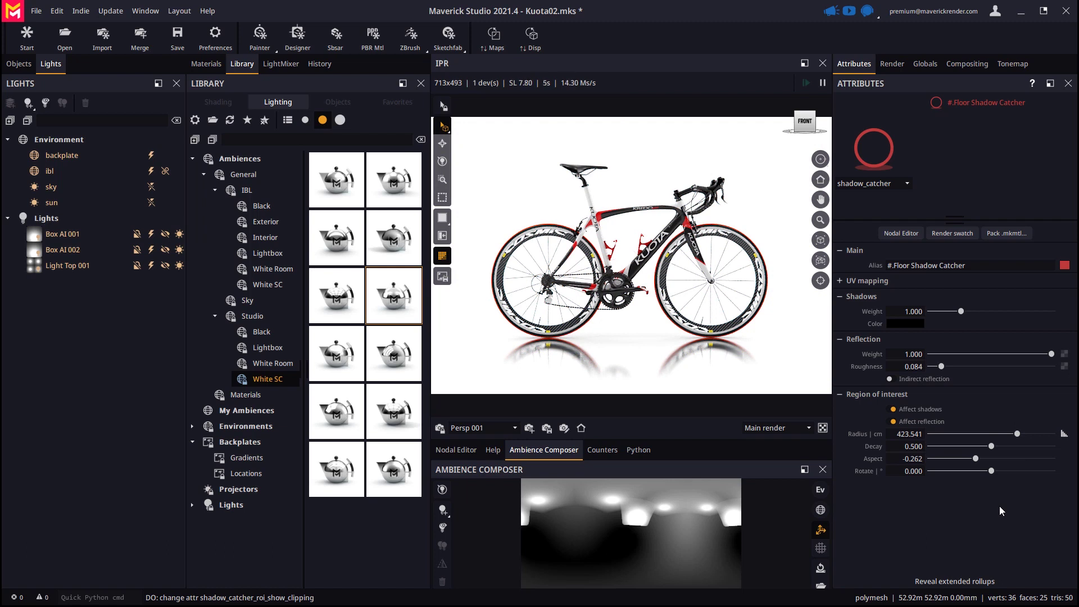
click(956, 65)
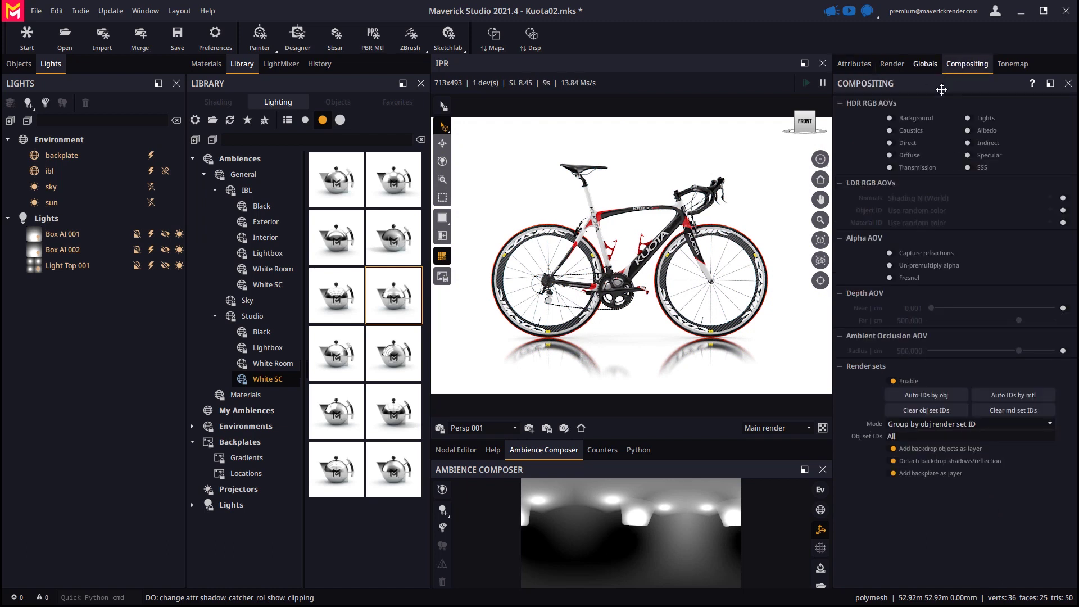
click(894, 382)
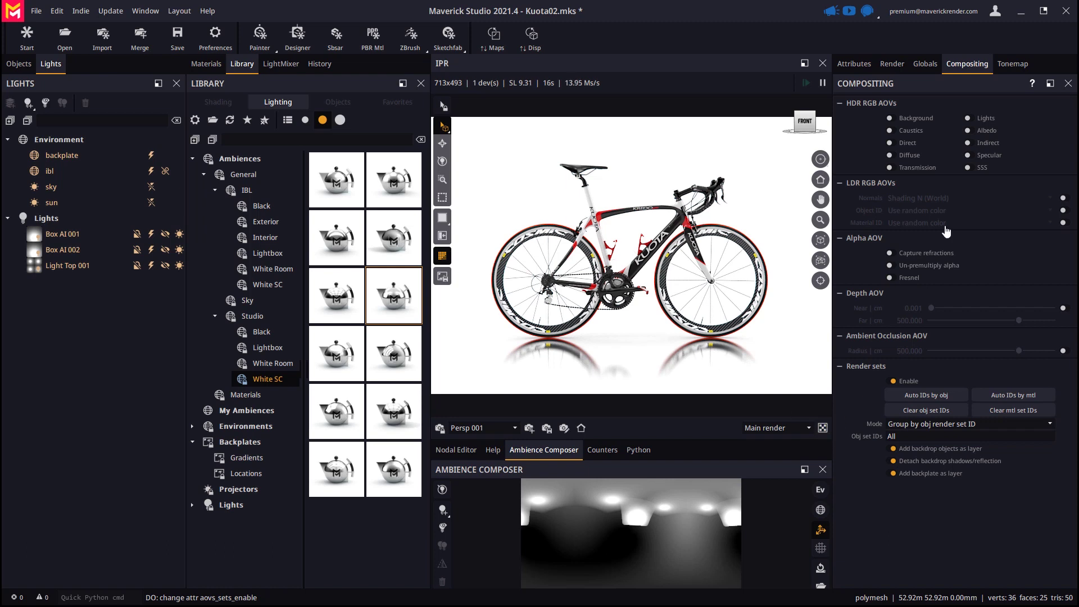
click(889, 60)
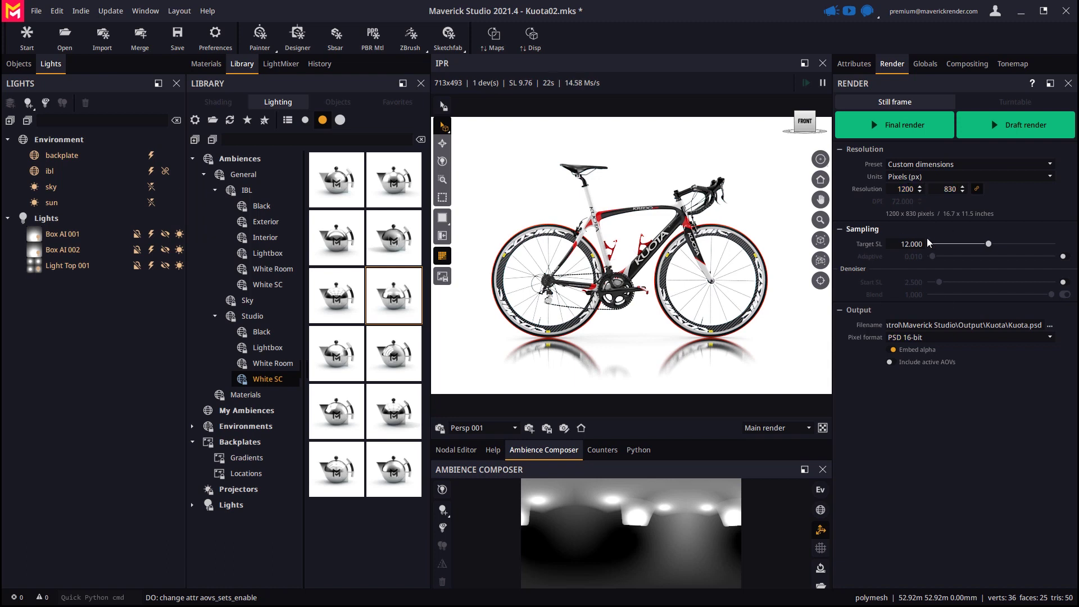
Step: Set Target SL to 9 and switch on the Denoiser
click(912, 244)
key(ctrl+a)
text(9)
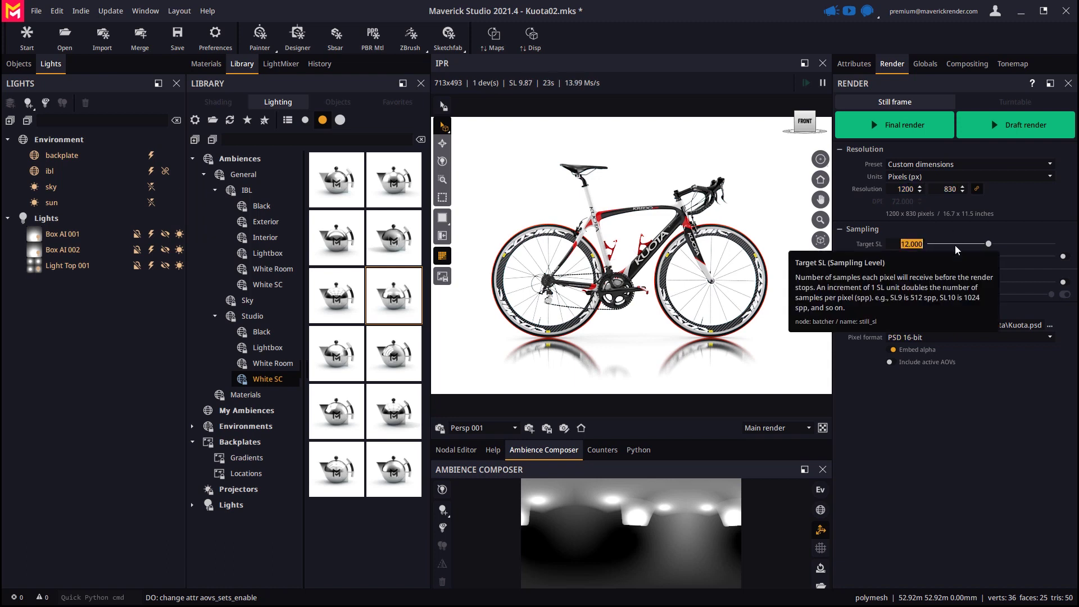
key(Return)
click(1066, 293)
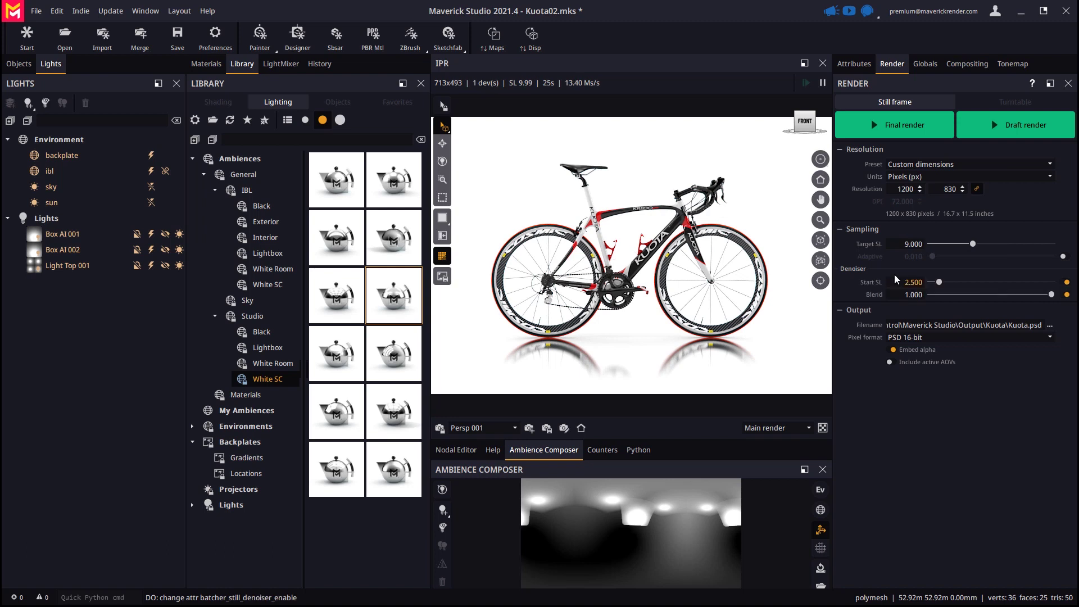
Step: Keep the output file's pixel format at PSD 16-bit
click(956, 325)
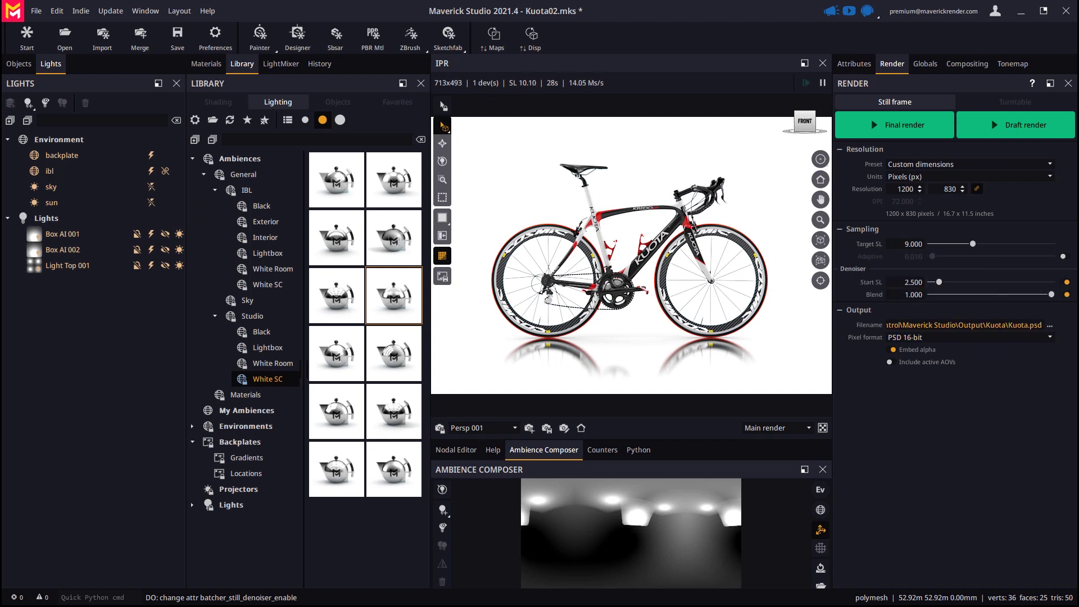
click(909, 338)
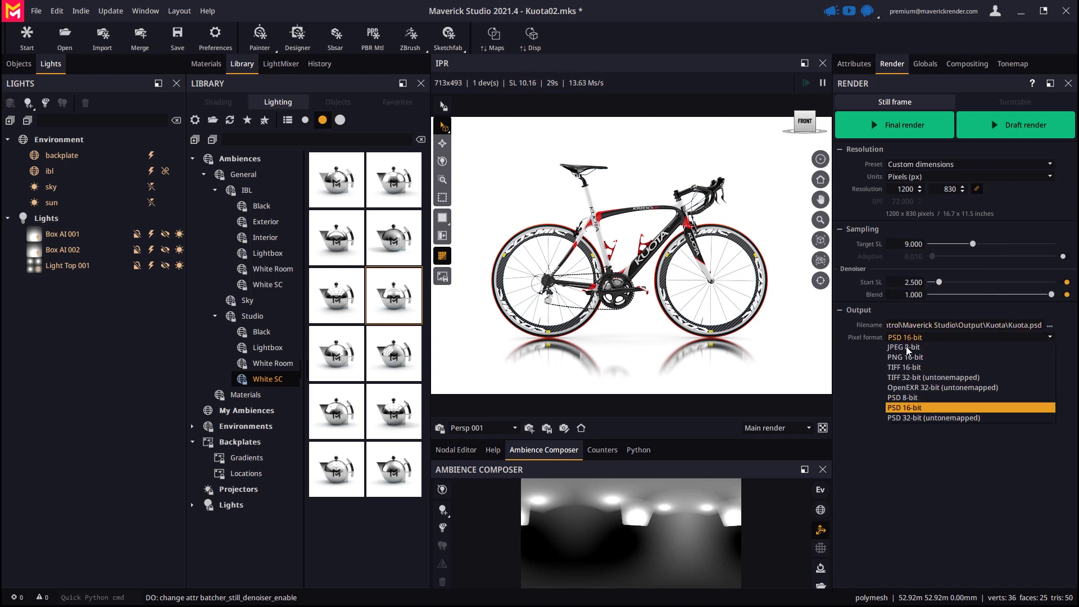
click(911, 406)
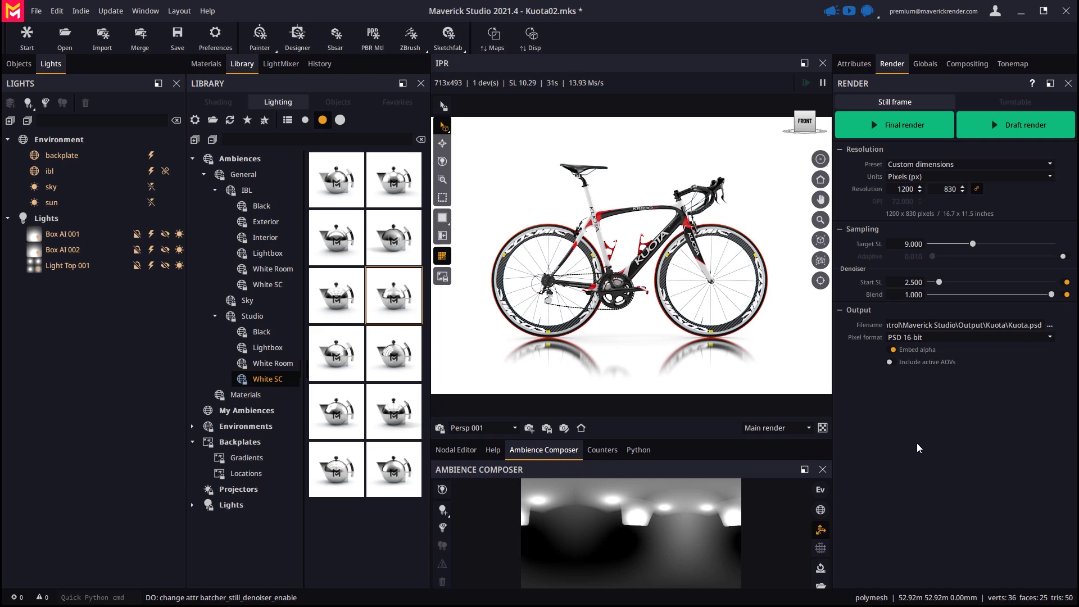
Step: Run the final render and load the output Kuota.psd, with main, reflection, shadows, backdrop and backplate layers, in Photoshop
click(905, 127)
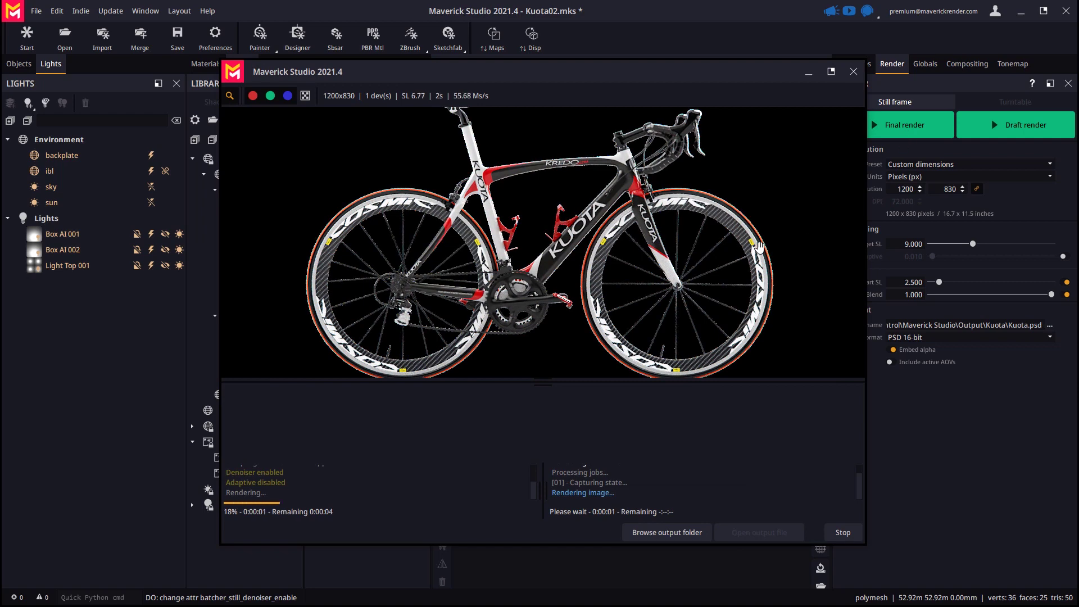
scroll(691, 261, down, 1)
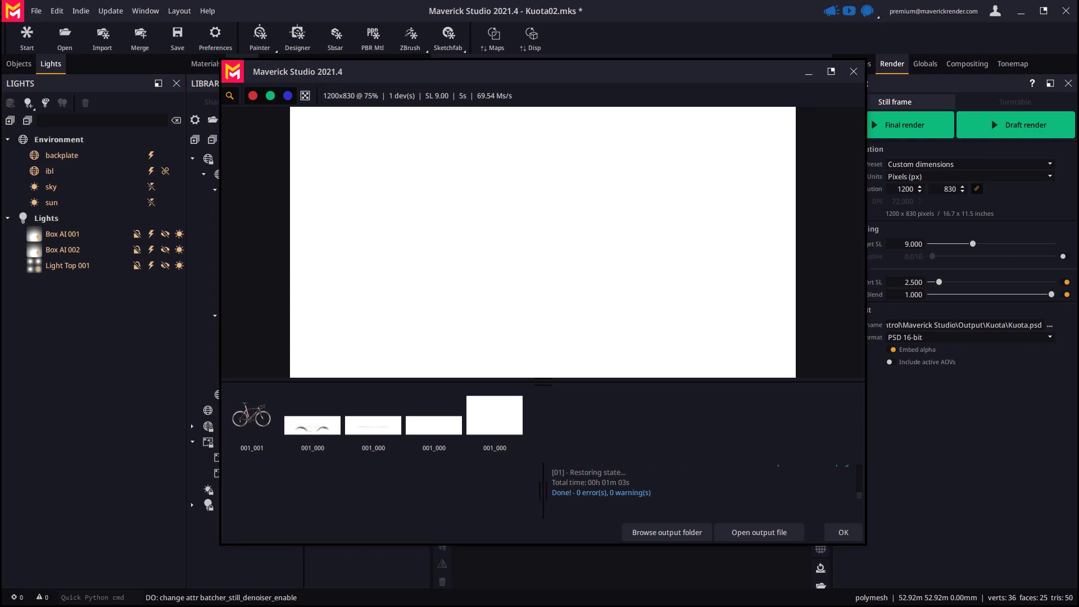
click(756, 532)
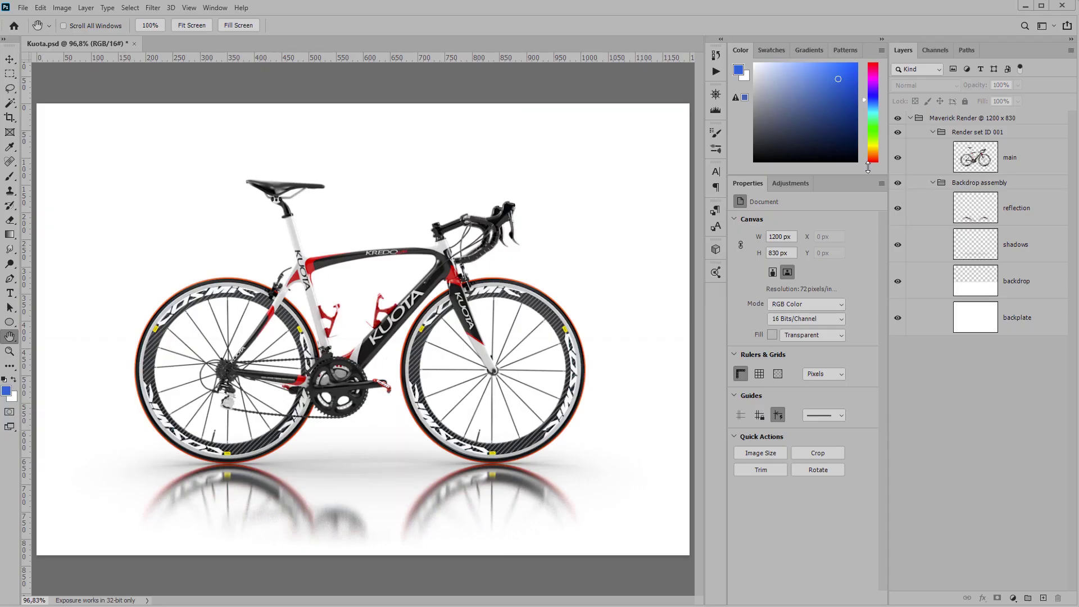
click(898, 159)
click(898, 158)
click(898, 209)
click(897, 209)
click(898, 245)
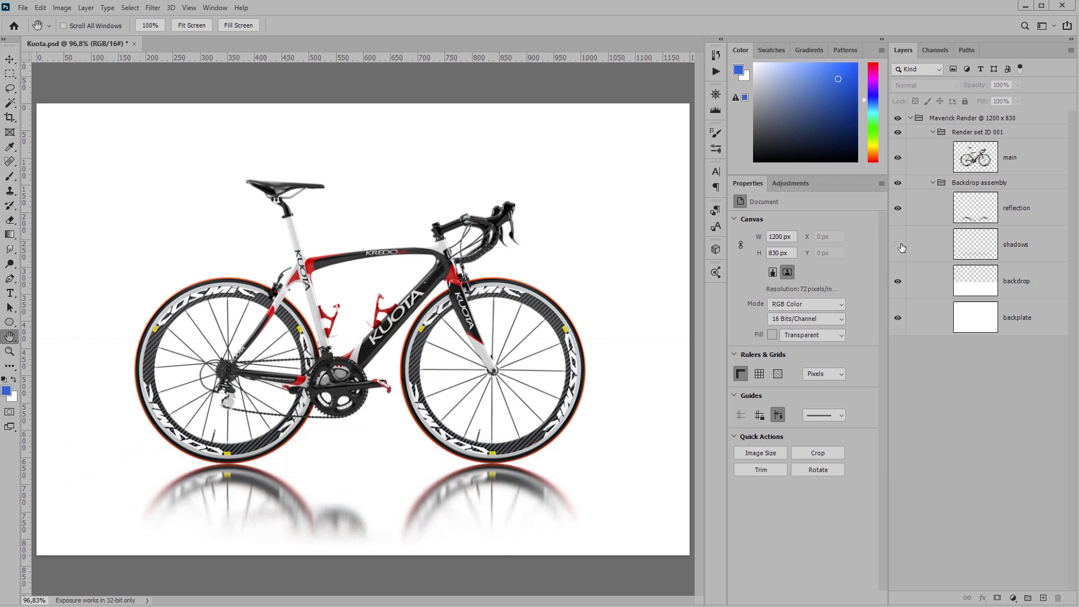
click(898, 245)
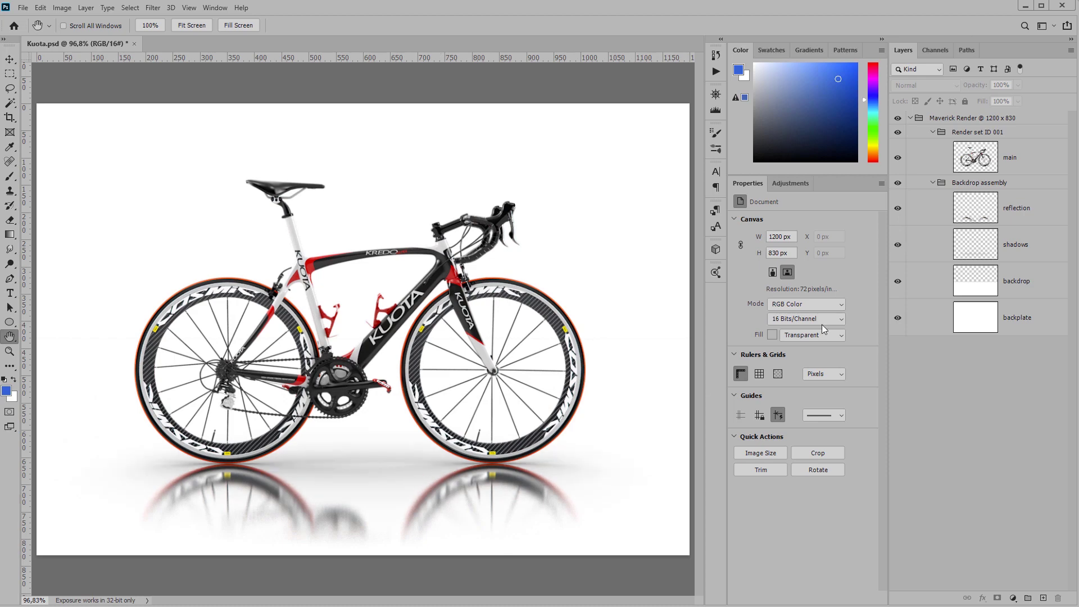
alt+click(898, 209)
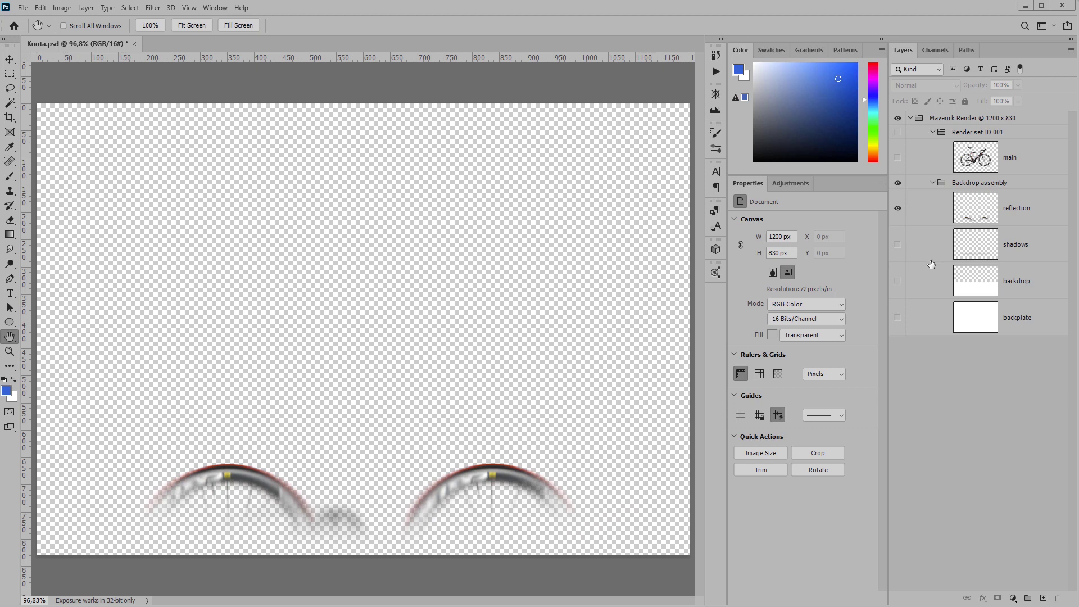
alt+click(897, 245)
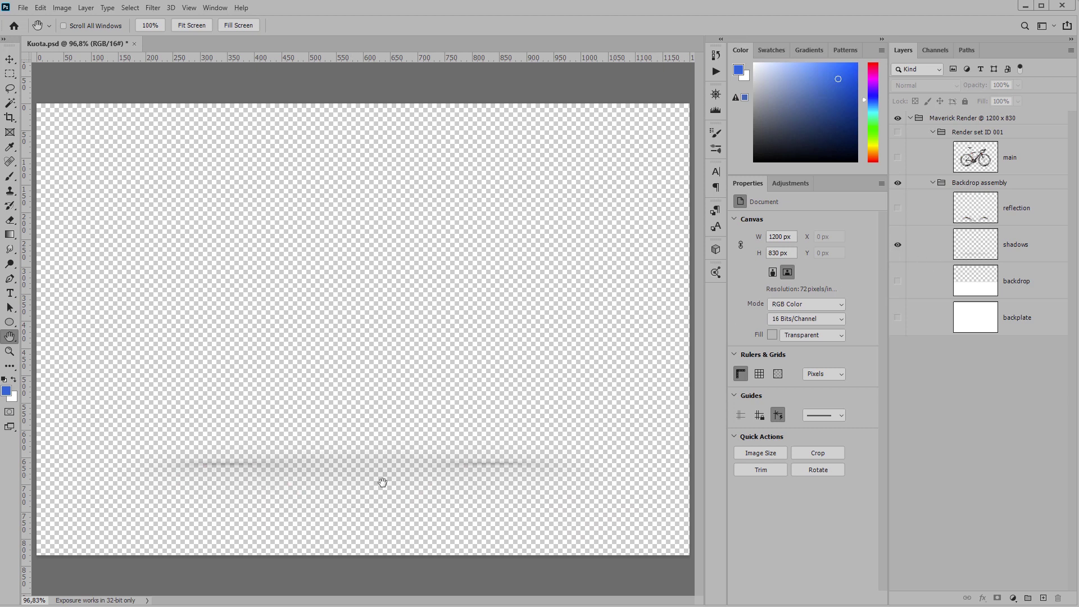
alt+click(898, 246)
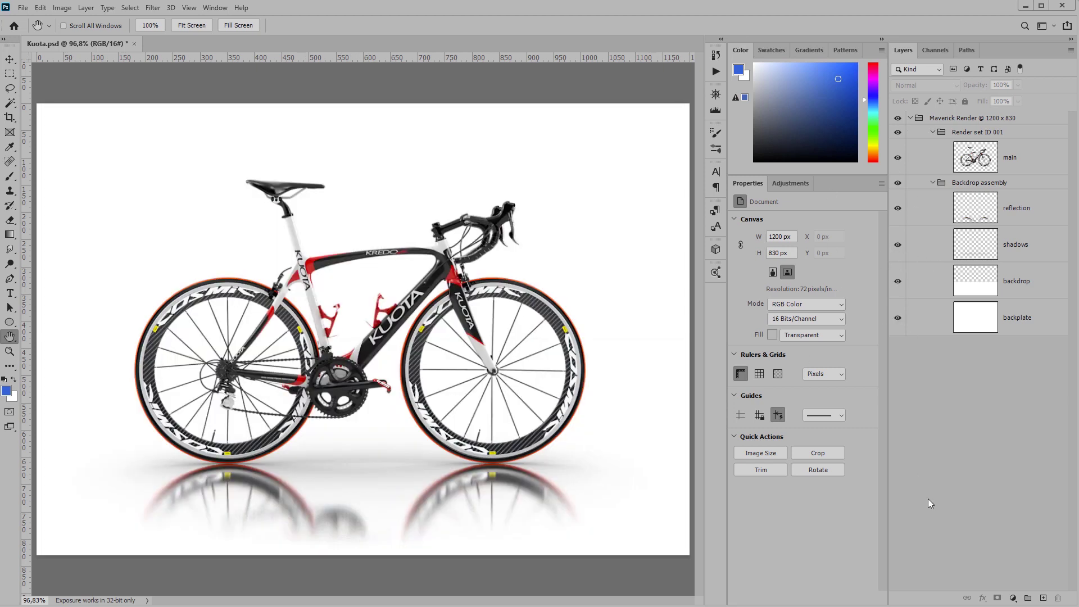
Step: Add a new layer above the backdrop and fill it with blue
click(1012, 286)
key(ctrl+shift+n)
key(Return)
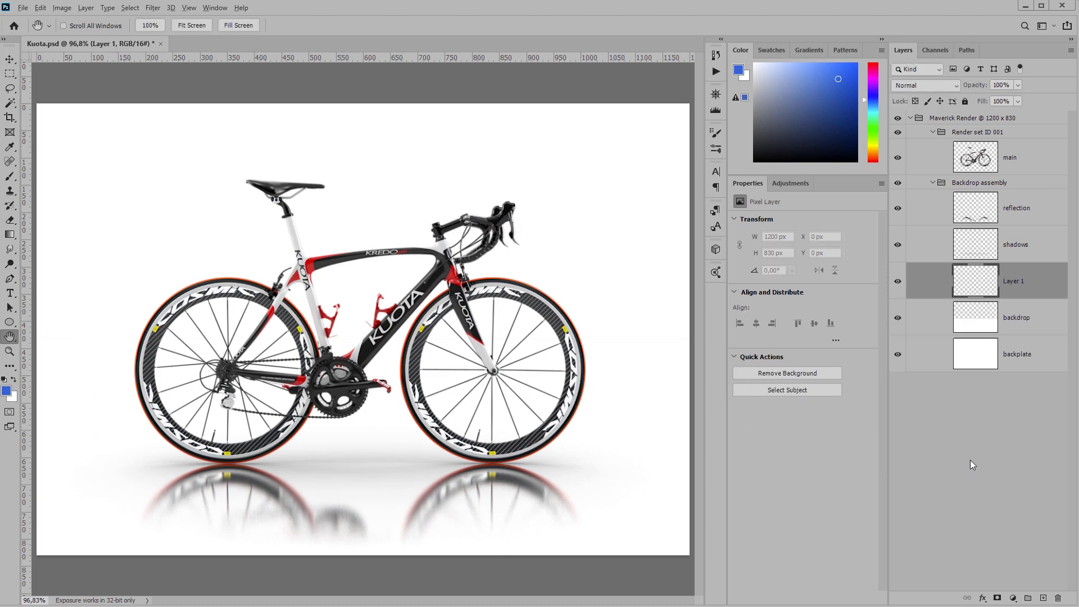
key(alt+BackSpace)
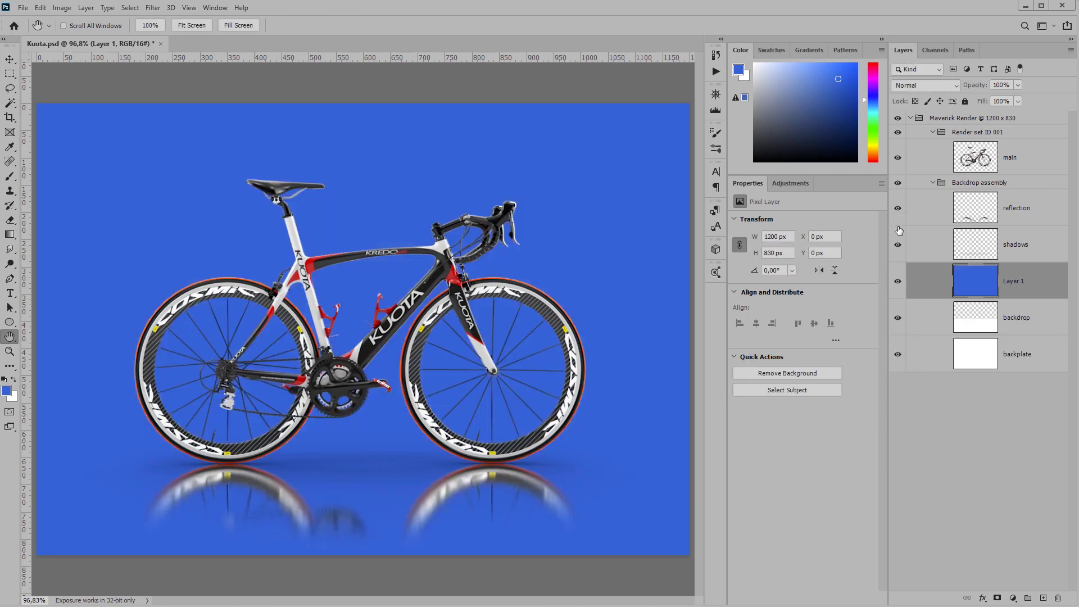
Step: Compare the look with shadows toggled, then fade the reflection layer to 11% opacity
click(896, 245)
click(896, 245)
click(1017, 208)
click(1017, 84)
mouse_move(1021, 99)
mouse_down()
mouse_move(973, 104)
mouse_move(1019, 101)
mouse_up()
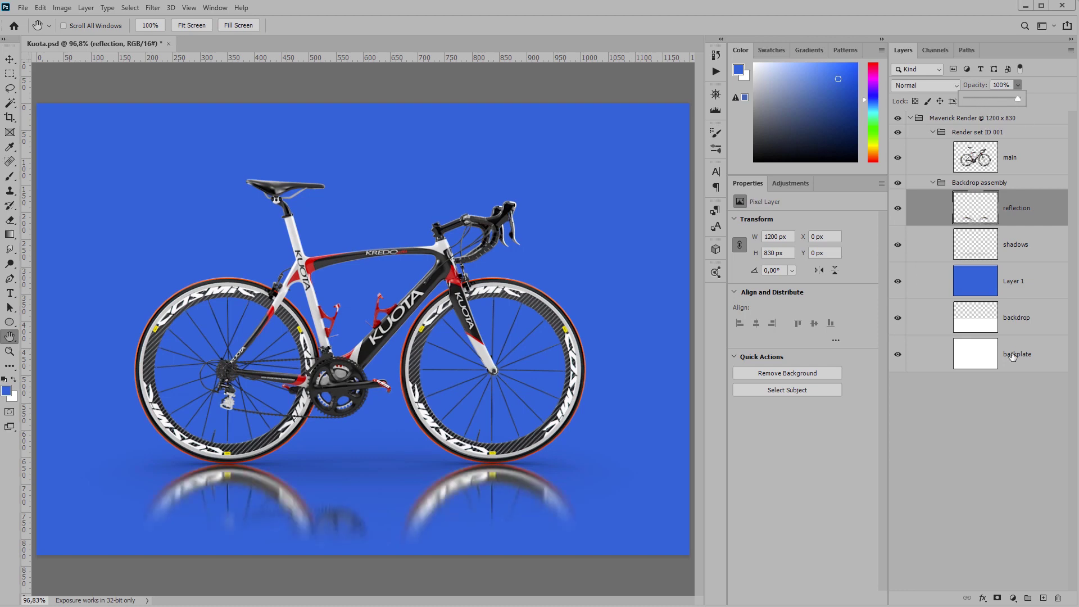
click(1008, 426)
click(1008, 425)
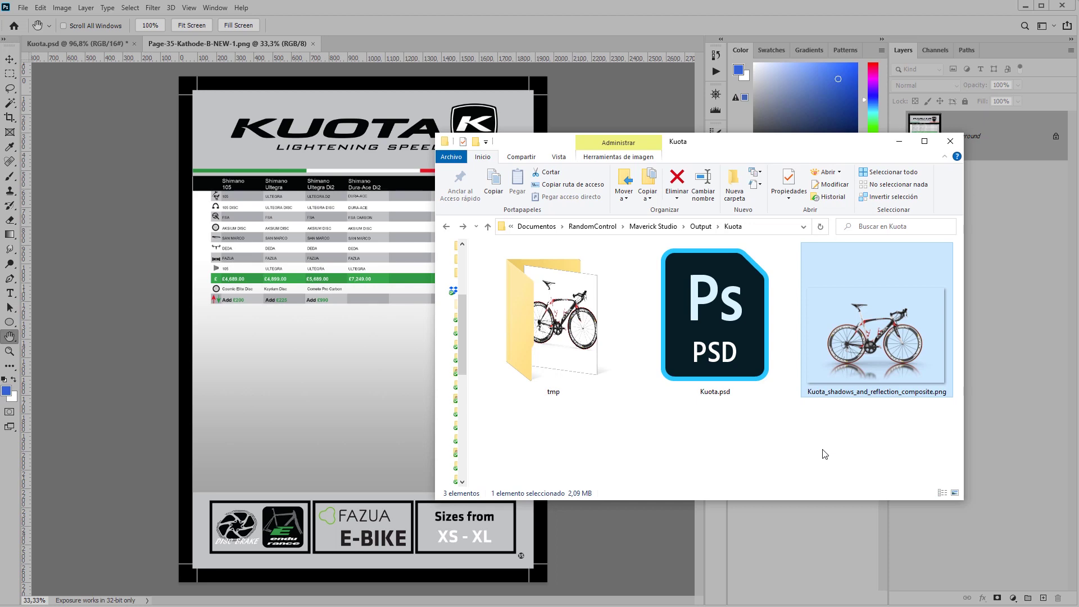
Step: Place Kuota_shadows_and_reflection_composite.png on the brochure, scaled to 81.37% beneath the price table
drag(877, 332, 359, 389)
drag(547, 247, 478, 294)
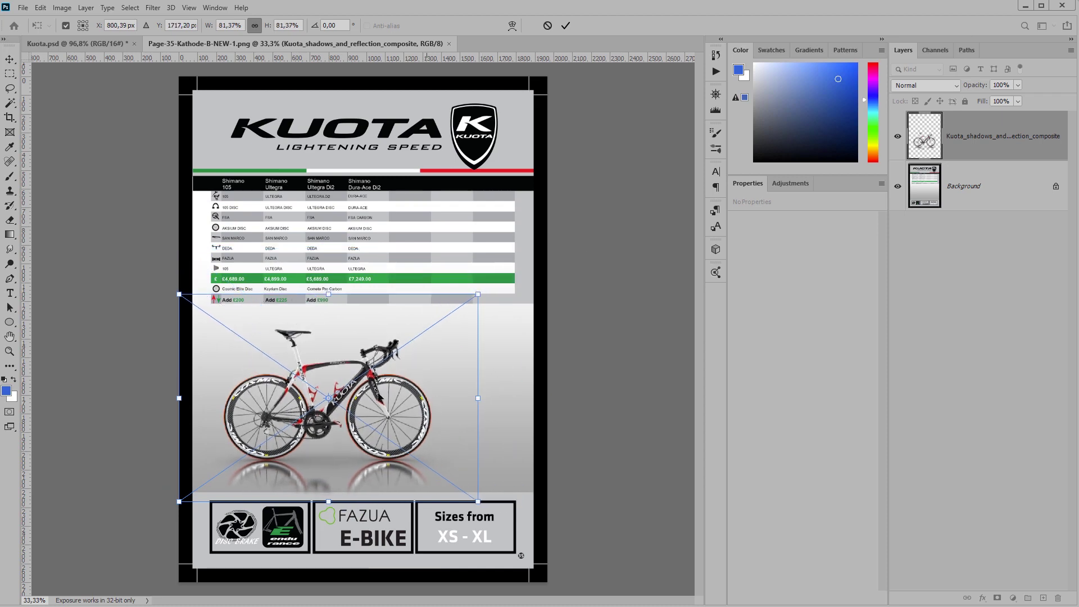
drag(379, 396, 413, 386)
key(Return)
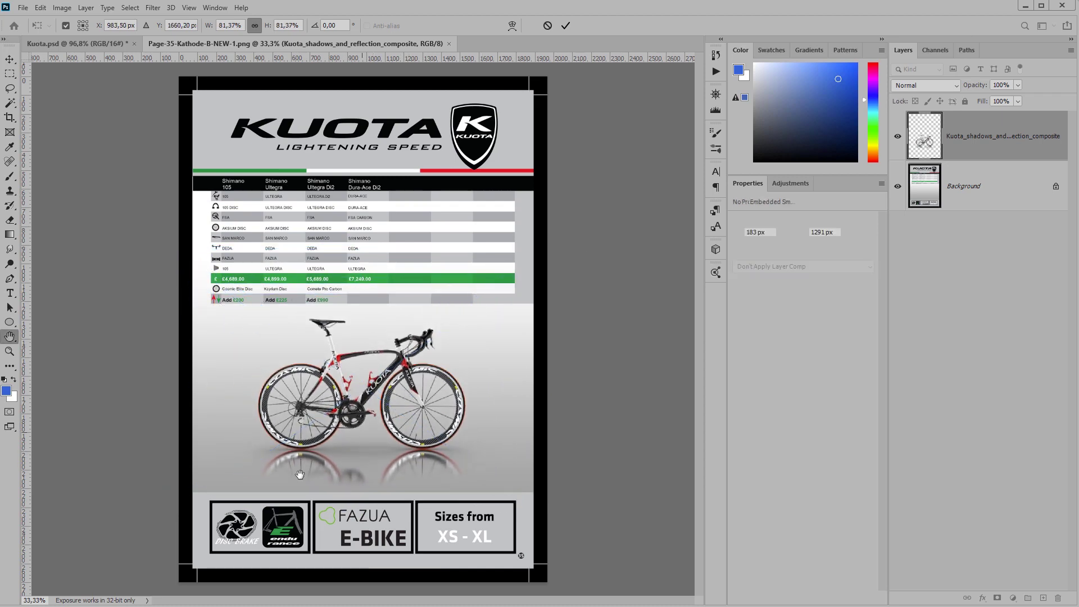
Step: Check the placed bike at 100% zoom, then fit the whole brochure page on screen
right_click(346, 426)
click(386, 445)
drag(373, 429, 388, 249)
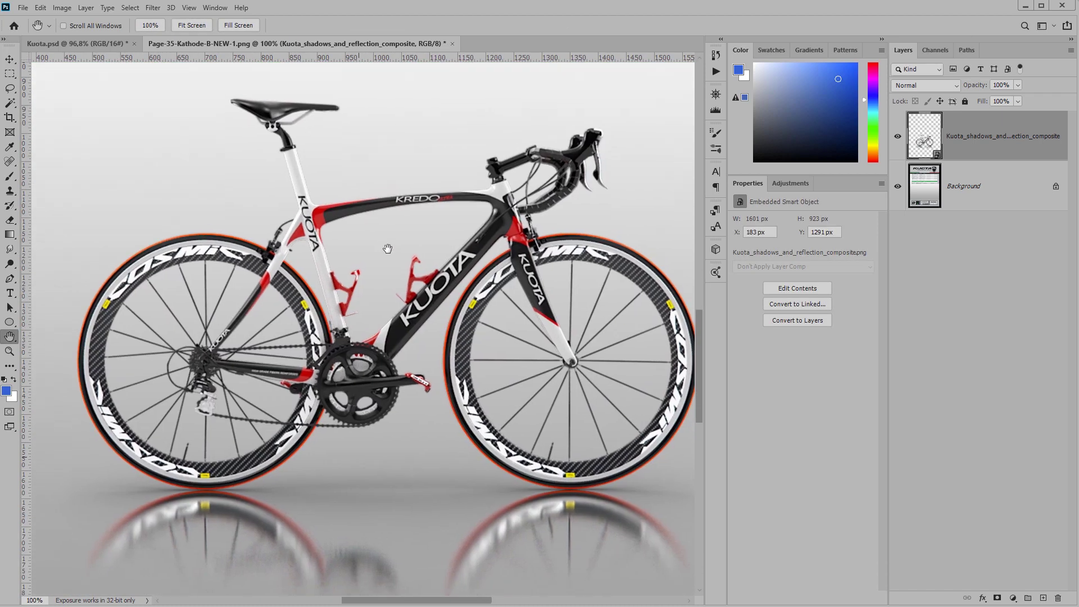
scroll(448, 386, down, 2)
scroll(450, 333, down, 1)
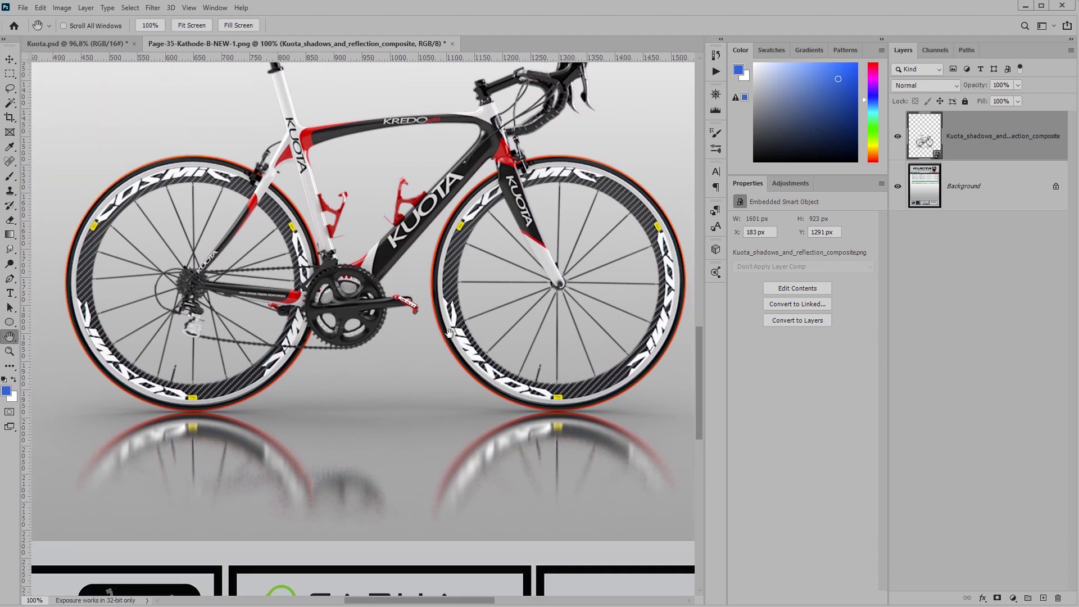
right_click(434, 314)
click(445, 319)
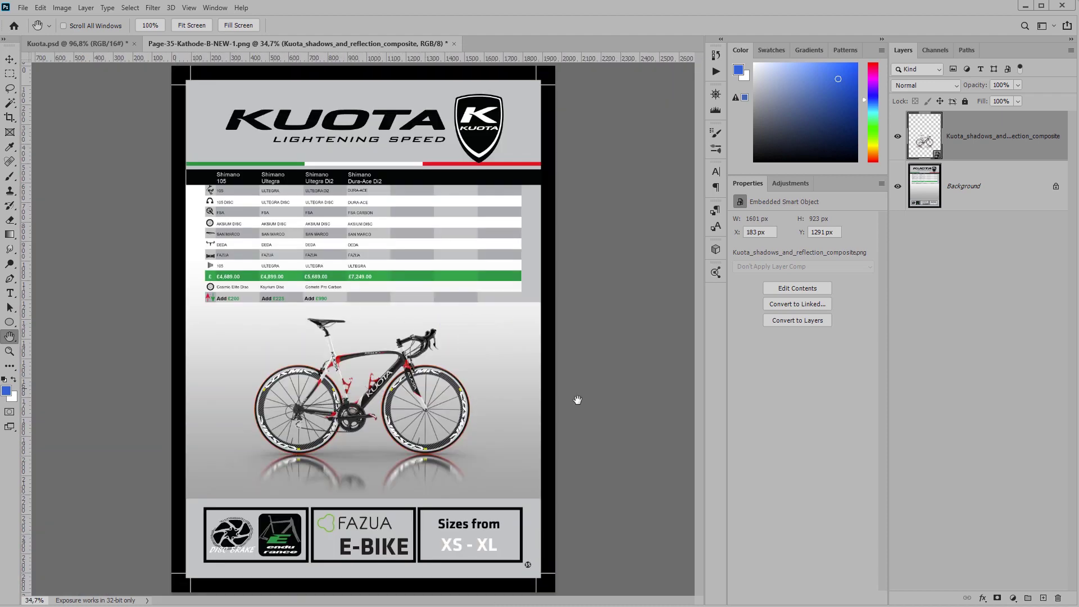